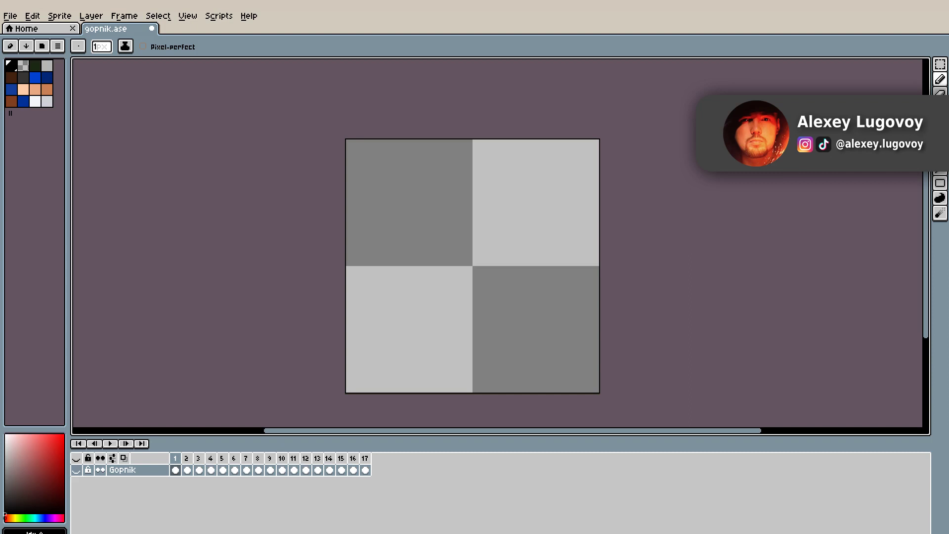
Step: Show the Gopnik layer and play through the finished animation examples
{"action": "key", "text": "shift+x"}
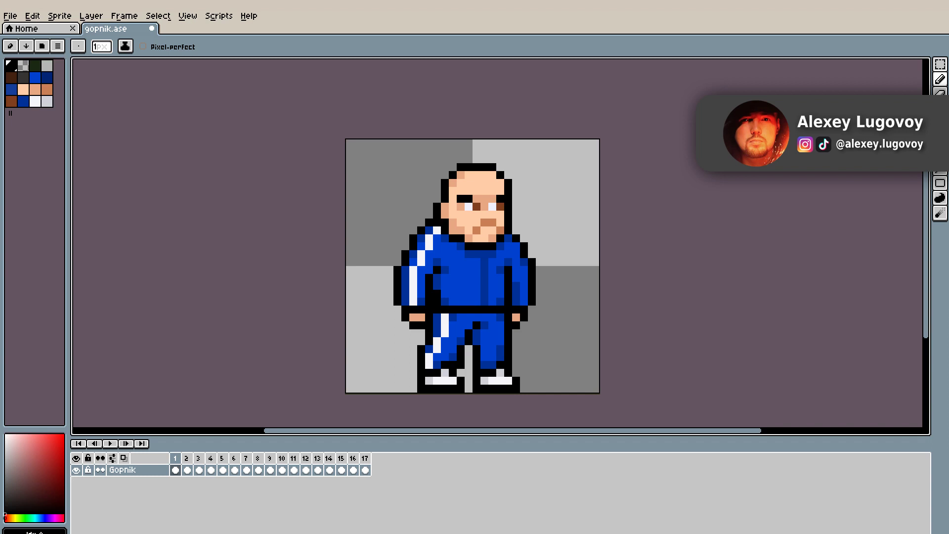
{"action": "key", "text": "Return"}
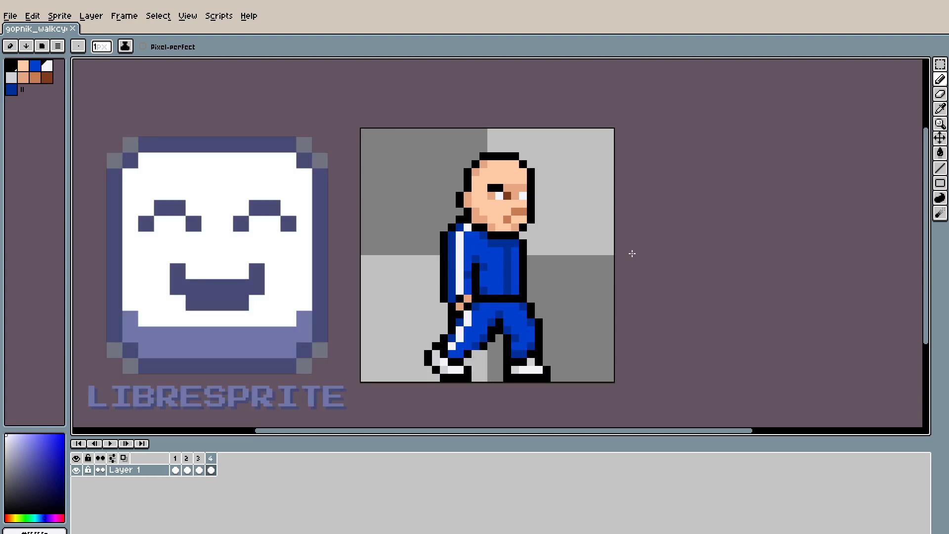
{"action": "scroll", "coordinate": [630, 254], "scroll_direction": "down", "scroll_amount": 2}
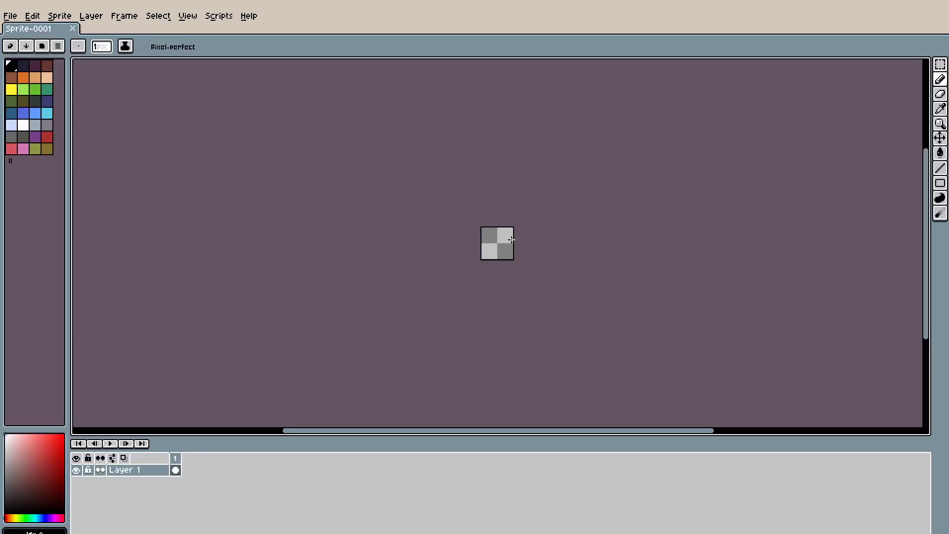
Step: Display the pixel grid over the blank canvas of the new sprite
{"action": "scroll", "coordinate": [511, 239], "scroll_direction": "up", "scroll_amount": 7}
{"action": "scroll", "coordinate": [465, 242], "scroll_direction": "down", "scroll_amount": 1}
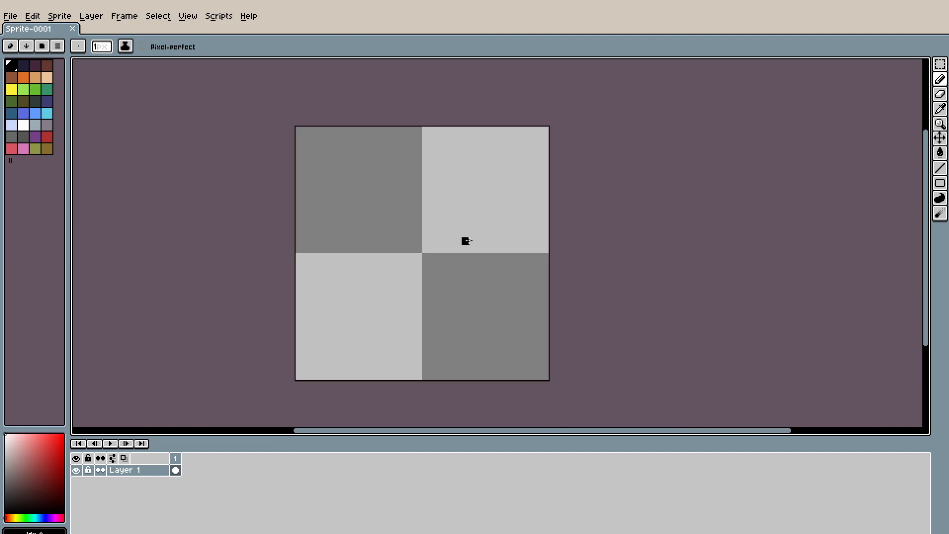
{"action": "left_click", "coordinate": [185, 19]}
{"action": "mouse_move", "coordinate": [201, 58]}
{"action": "left_click", "coordinate": [352, 89]}
{"action": "scroll", "coordinate": [432, 239], "scroll_direction": "up", "scroll_amount": 1}
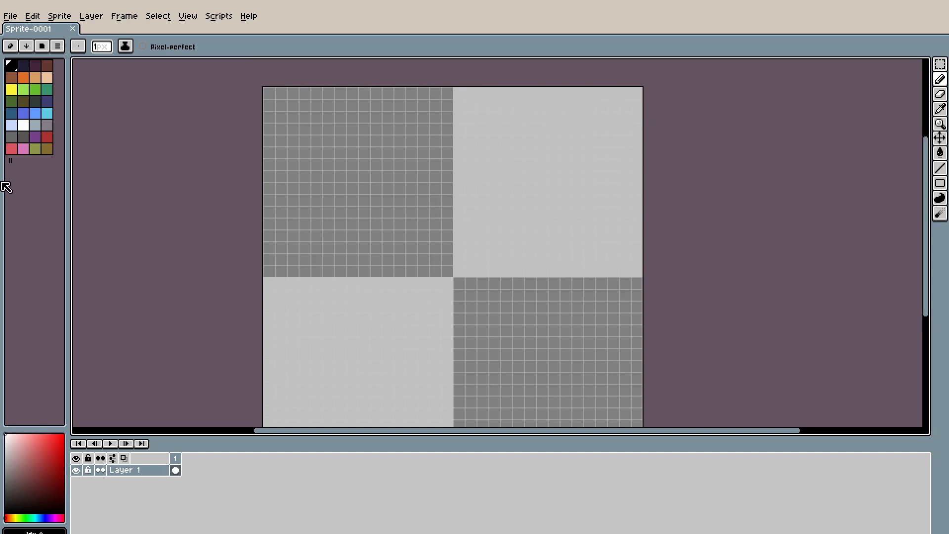
Step: Reduce the palette to black only and add the skin tone #ffcca6 (hue 26, saturation 35, brightness 100) to it
{"action": "left_click_drag", "start_coordinate": [12, 170], "coordinate": [22, 69]}
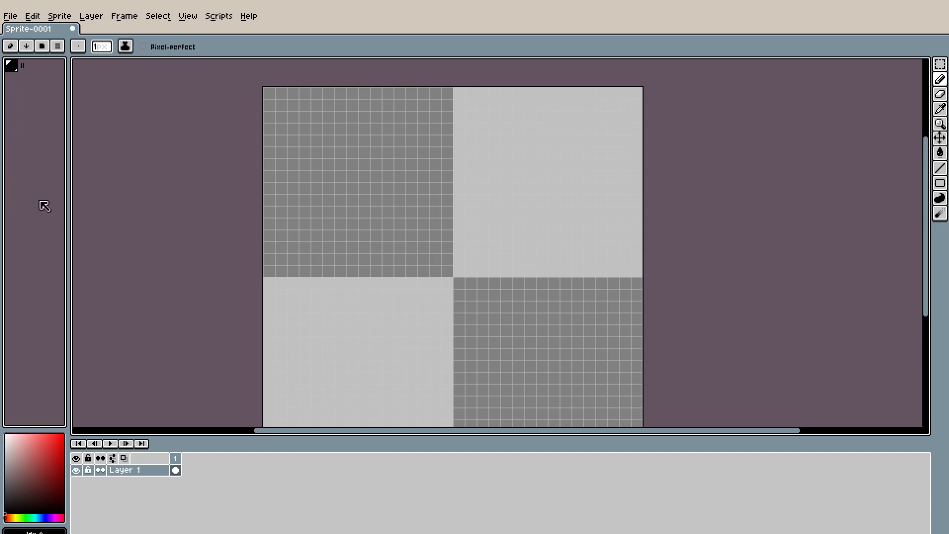
{"action": "left_click", "coordinate": [37, 531]}
{"action": "left_click", "coordinate": [60, 456]}
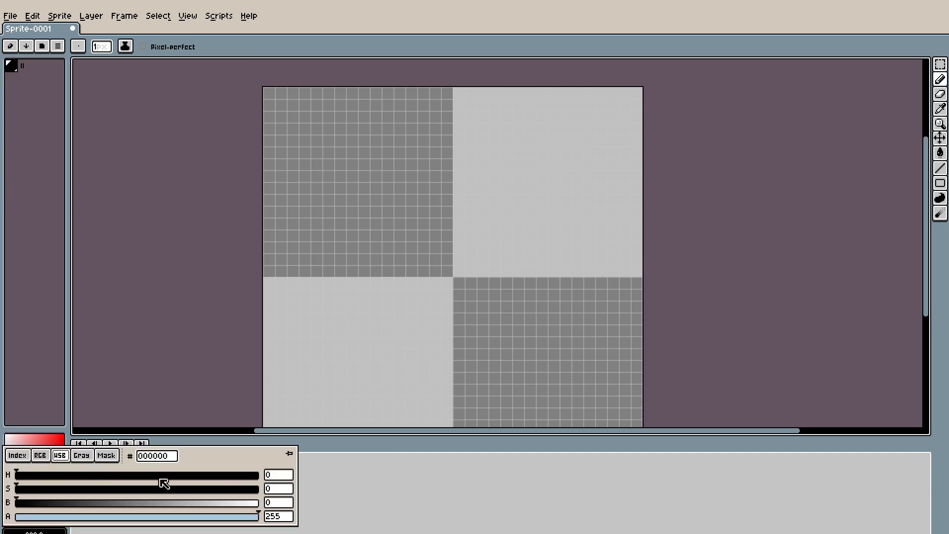
{"action": "left_click_drag", "start_coordinate": [20, 502], "coordinate": [270, 502]}
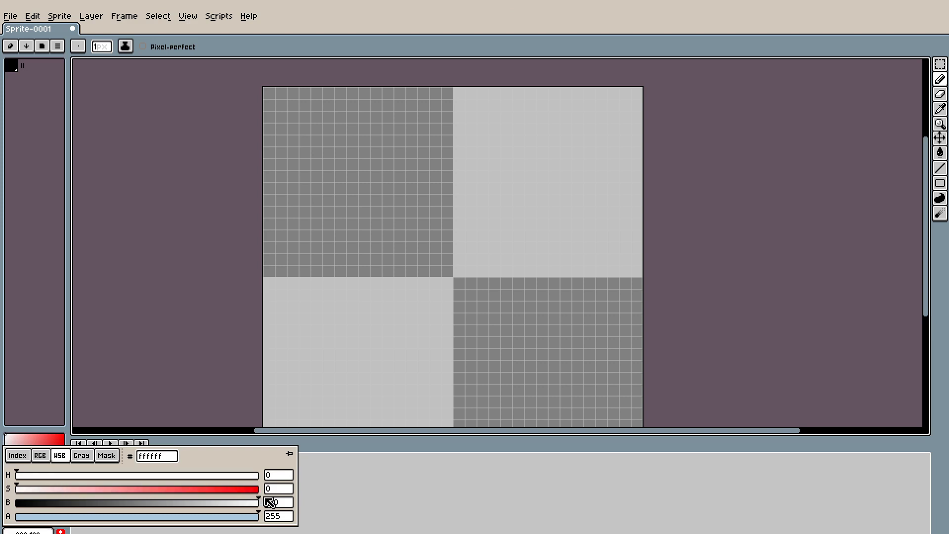
{"action": "left_click_drag", "start_coordinate": [22, 475], "coordinate": [106, 491]}
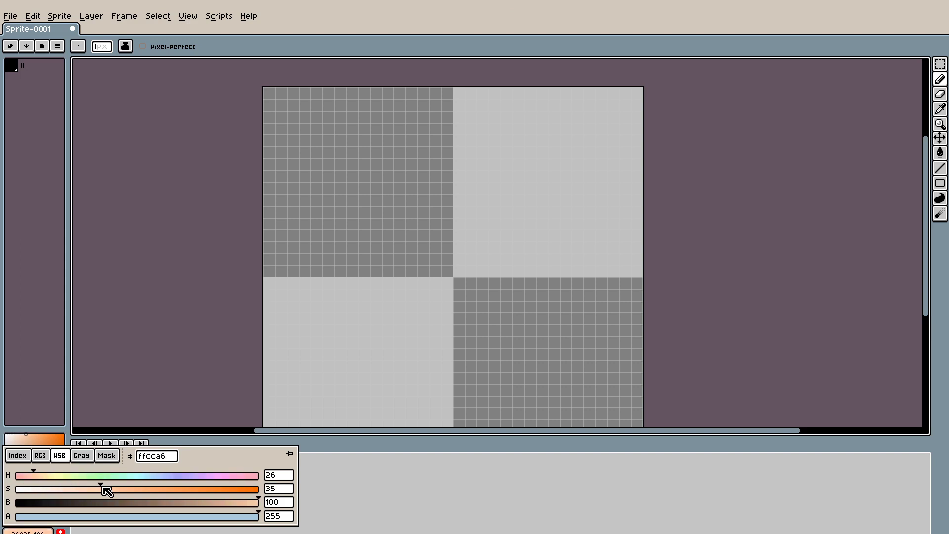
{"action": "left_click", "coordinate": [60, 532]}
{"action": "left_click", "coordinate": [23, 66]}
Step: Paint a solid skin-toned head with an ear protruding on its left side in the canvas's upper middle
{"action": "mouse_move", "coordinate": [460, 177]}
{"action": "left_mouse_down"}
{"action": "mouse_move", "coordinate": [445, 245]}
{"action": "mouse_move", "coordinate": [435, 246]}
{"action": "mouse_move", "coordinate": [477, 237]}
{"action": "mouse_move", "coordinate": [415, 235]}
{"action": "mouse_move", "coordinate": [400, 201]}
{"action": "mouse_move", "coordinate": [415, 194]}
{"action": "mouse_move", "coordinate": [412, 170]}
{"action": "mouse_move", "coordinate": [422, 169]}
{"action": "mouse_move", "coordinate": [414, 165]}
{"action": "mouse_move", "coordinate": [469, 155]}
{"action": "left_mouse_up"}
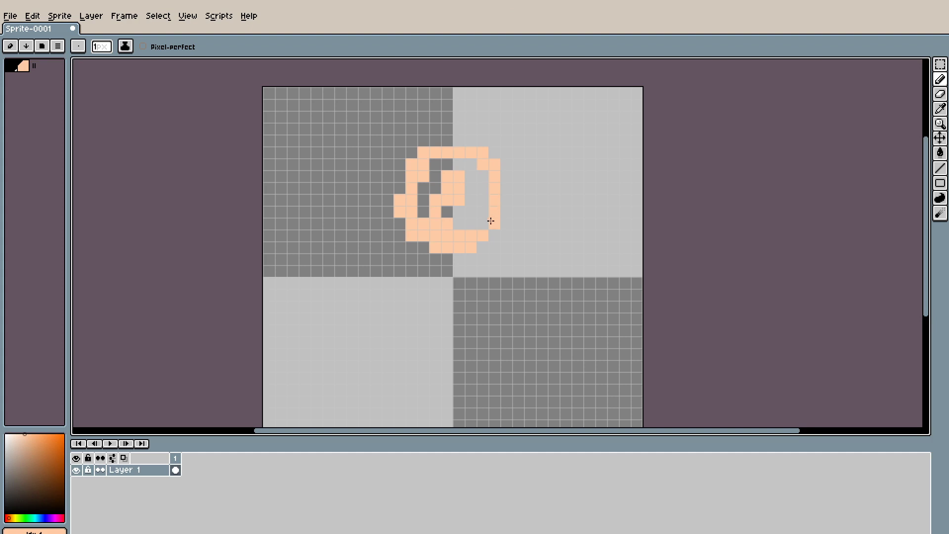
{"action": "mouse_move", "coordinate": [490, 221]}
{"action": "left_mouse_down"}
{"action": "mouse_move", "coordinate": [450, 221]}
{"action": "mouse_move", "coordinate": [424, 207]}
{"action": "mouse_move", "coordinate": [438, 172]}
{"action": "mouse_move", "coordinate": [432, 186]}
{"action": "mouse_move", "coordinate": [460, 163]}
{"action": "mouse_move", "coordinate": [469, 192]}
{"action": "left_mouse_up"}
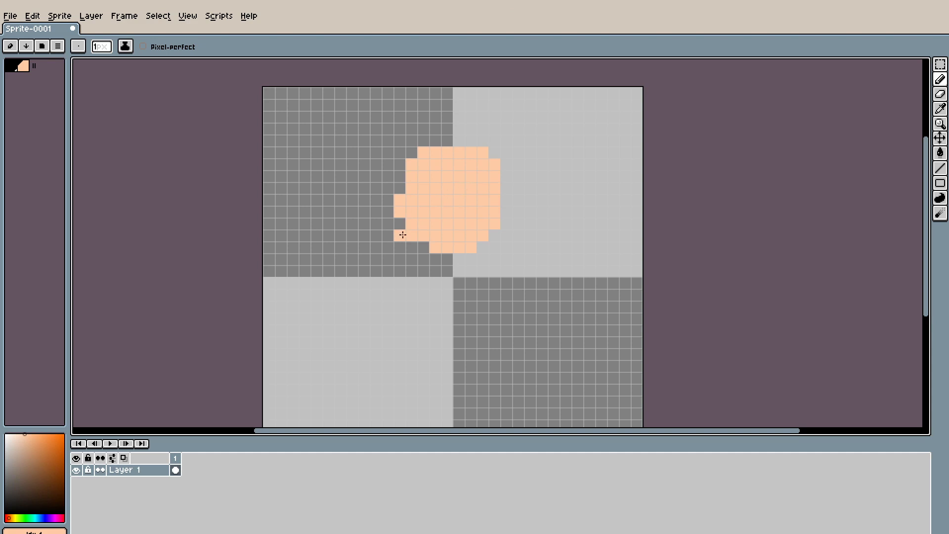
{"action": "mouse_move", "coordinate": [407, 238]}
{"action": "left_mouse_down"}
{"action": "mouse_move", "coordinate": [405, 198]}
{"action": "mouse_move", "coordinate": [424, 153]}
{"action": "left_mouse_up"}
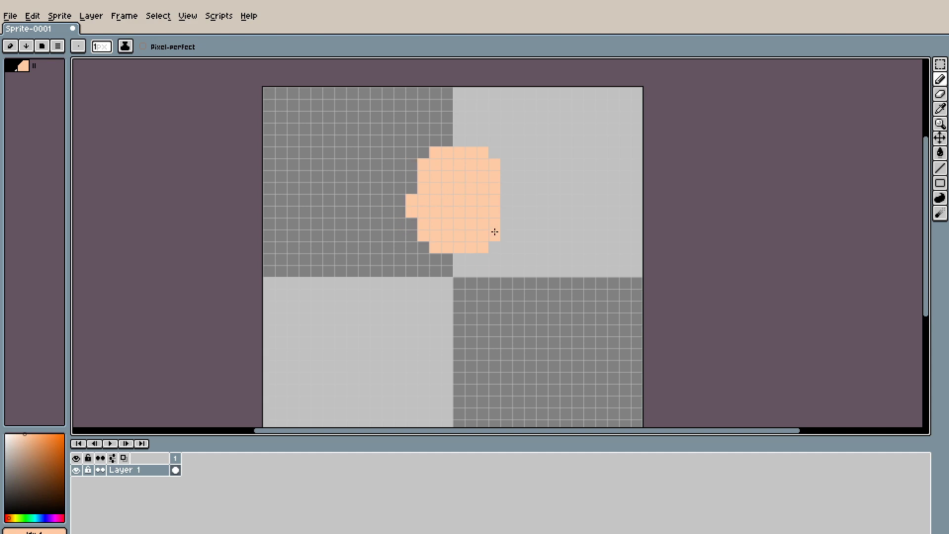
Step: Outline the head and ear with one-pixel black lines, trimming the lower left of the jaw
{"action": "scroll", "coordinate": [495, 232], "scroll_direction": "down", "scroll_amount": 2}
{"action": "left_click", "coordinate": [17, 74]}
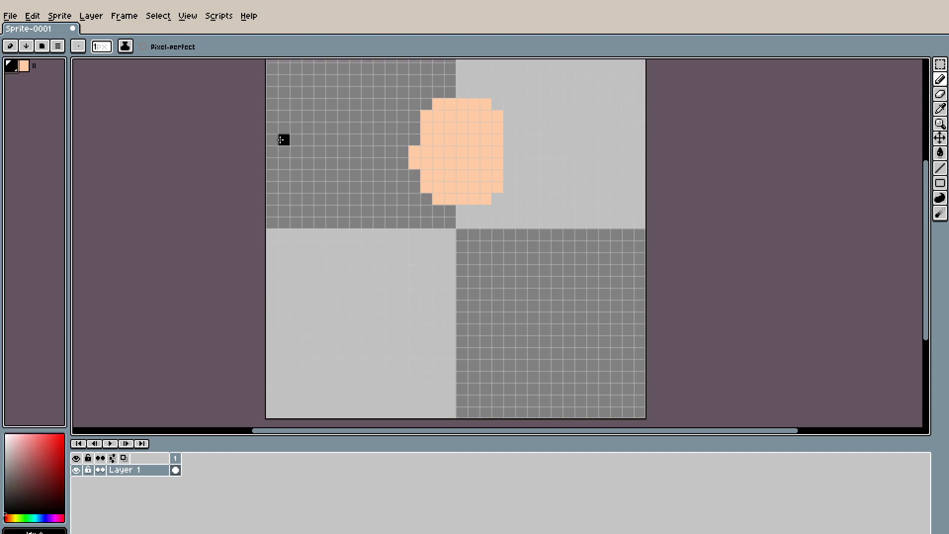
{"action": "mouse_move", "coordinate": [415, 187]}
{"action": "left_mouse_down"}
{"action": "mouse_move", "coordinate": [402, 152]}
{"action": "mouse_move", "coordinate": [403, 168]}
{"action": "mouse_move", "coordinate": [415, 119]}
{"action": "mouse_move", "coordinate": [441, 96]}
{"action": "mouse_move", "coordinate": [478, 94]}
{"action": "mouse_move", "coordinate": [503, 115]}
{"action": "mouse_move", "coordinate": [509, 185]}
{"action": "mouse_move", "coordinate": [500, 197]}
{"action": "mouse_move", "coordinate": [440, 210]}
{"action": "left_mouse_up"}
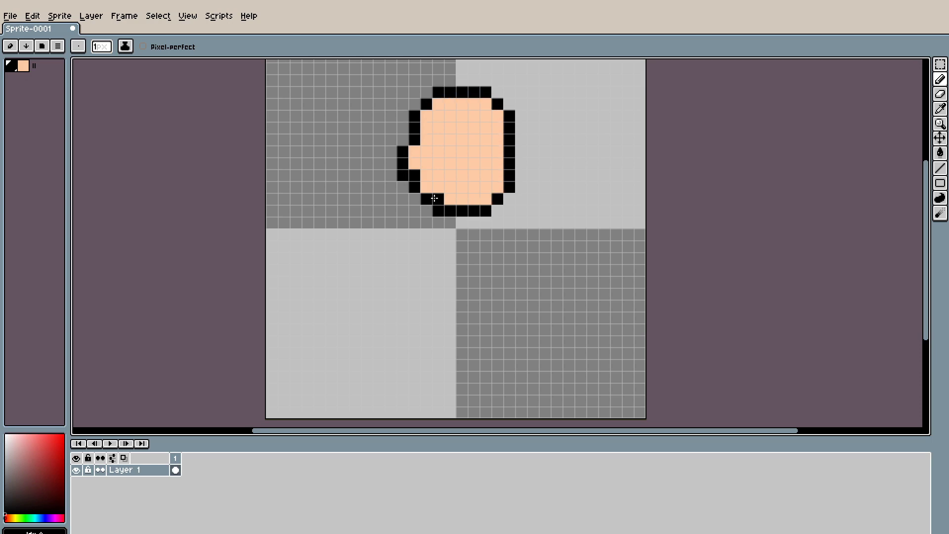
{"action": "scroll", "coordinate": [438, 245], "scroll_direction": "up", "scroll_amount": 1}
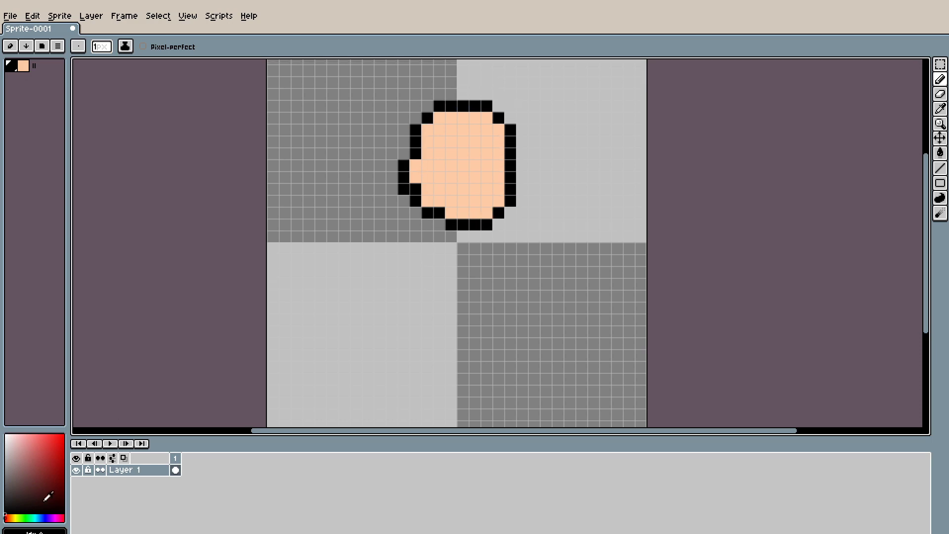
Step: Mix the tracksuit blue #0041cf (hue 221, saturation 100, brightness 81) and add it to the palette
{"action": "left_click", "coordinate": [34, 532]}
{"action": "left_click", "coordinate": [64, 456]}
{"action": "left_click_drag", "start_coordinate": [20, 501], "coordinate": [212, 498]}
{"action": "left_click_drag", "start_coordinate": [16, 473], "coordinate": [263, 487]}
{"action": "left_click", "coordinate": [61, 531]}
Step: Paint the jacket's shoulders, sleeves and torso in solid blue below the head
{"action": "left_click_drag", "start_coordinate": [456, 292], "coordinate": [458, 272]}
{"action": "mouse_move", "coordinate": [502, 204]}
{"action": "left_mouse_down"}
{"action": "mouse_move", "coordinate": [522, 204]}
{"action": "mouse_move", "coordinate": [499, 213]}
{"action": "mouse_move", "coordinate": [507, 221]}
{"action": "mouse_move", "coordinate": [451, 226]}
{"action": "mouse_move", "coordinate": [406, 182]}
{"action": "mouse_move", "coordinate": [406, 228]}
{"action": "mouse_move", "coordinate": [398, 195]}
{"action": "mouse_move", "coordinate": [387, 205]}
{"action": "mouse_move", "coordinate": [376, 260]}
{"action": "mouse_move", "coordinate": [394, 264]}
{"action": "mouse_move", "coordinate": [381, 286]}
{"action": "left_mouse_up"}
{"action": "left_click_drag", "start_coordinate": [436, 237], "coordinate": [416, 231]}
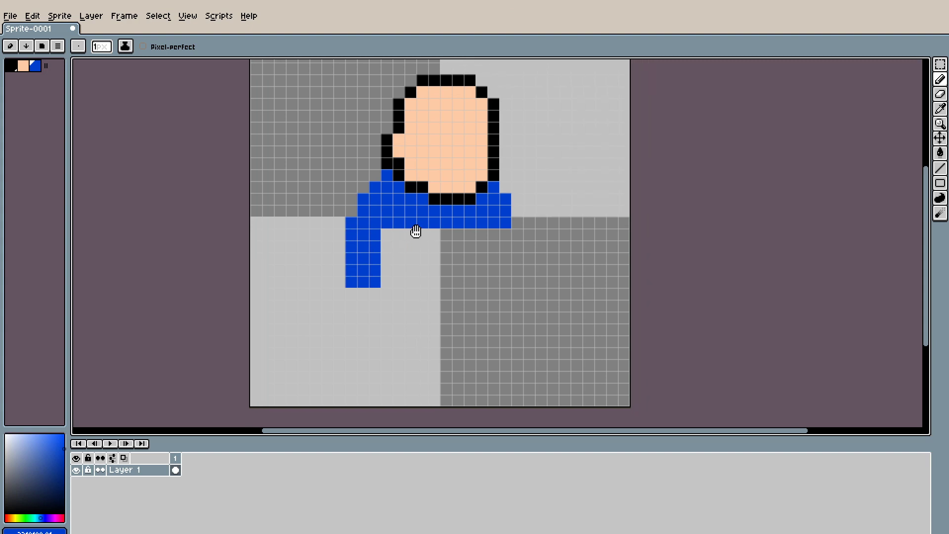
{"action": "left_click_drag", "start_coordinate": [508, 231], "coordinate": [505, 283]}
{"action": "mouse_move", "coordinate": [399, 235]}
{"action": "left_mouse_down"}
{"action": "mouse_move", "coordinate": [397, 269]}
{"action": "mouse_move", "coordinate": [405, 257]}
{"action": "mouse_move", "coordinate": [430, 262]}
{"action": "mouse_move", "coordinate": [439, 234]}
{"action": "mouse_move", "coordinate": [476, 271]}
{"action": "mouse_move", "coordinate": [398, 270]}
{"action": "left_mouse_up"}
{"action": "left_click_drag", "start_coordinate": [417, 270], "coordinate": [421, 248]}
Step: Outline the jacket in black, including the lines separating both sleeves from the torso and the bottom hem
{"action": "key", "text": "x"}
{"action": "mouse_move", "coordinate": [380, 153]}
{"action": "left_mouse_down"}
{"action": "mouse_move", "coordinate": [344, 203]}
{"action": "mouse_move", "coordinate": [344, 260]}
{"action": "mouse_move", "coordinate": [379, 272]}
{"action": "left_mouse_up"}
{"action": "mouse_move", "coordinate": [391, 212]}
{"action": "left_mouse_down"}
{"action": "mouse_move", "coordinate": [391, 260]}
{"action": "mouse_move", "coordinate": [400, 252]}
{"action": "mouse_move", "coordinate": [491, 259]}
{"action": "left_mouse_up"}
{"action": "mouse_move", "coordinate": [497, 213]}
{"action": "left_mouse_down"}
{"action": "mouse_move", "coordinate": [505, 273]}
{"action": "mouse_move", "coordinate": [520, 257]}
{"action": "mouse_move", "coordinate": [510, 165]}
{"action": "left_mouse_up"}
{"action": "left_click_drag", "start_coordinate": [508, 267], "coordinate": [542, 239]}
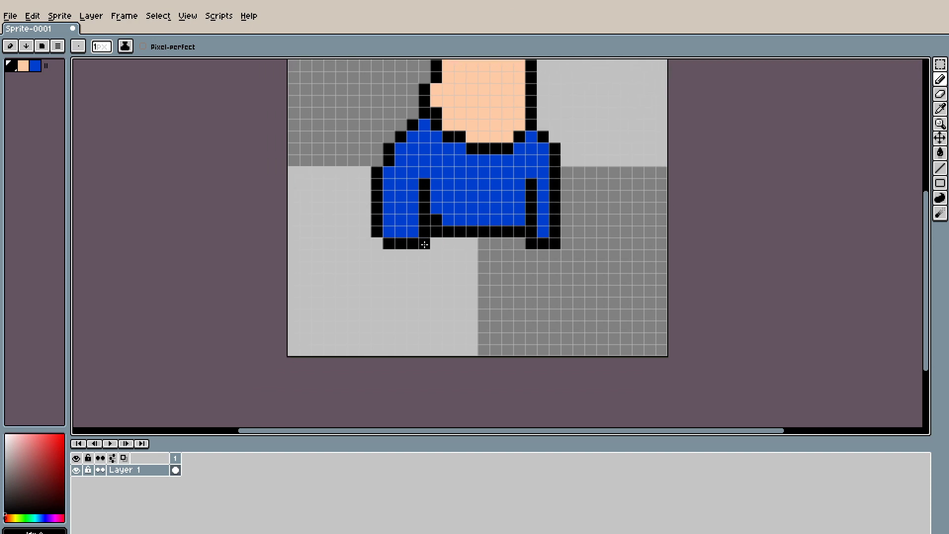
Step: Draw black outlines for both hands, the trouser legs and the shoes down to the canvas's bottom edge
{"action": "mouse_move", "coordinate": [425, 245]}
{"action": "left_mouse_down"}
{"action": "mouse_move", "coordinate": [426, 263]}
{"action": "mouse_move", "coordinate": [403, 269]}
{"action": "left_mouse_up"}
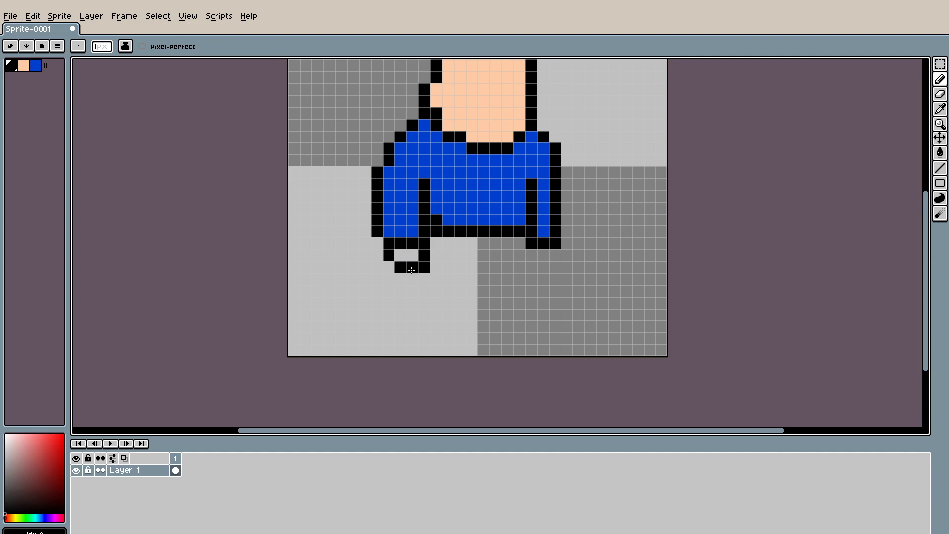
{"action": "mouse_move", "coordinate": [554, 255]}
{"action": "left_mouse_down"}
{"action": "mouse_move", "coordinate": [531, 325]}
{"action": "mouse_move", "coordinate": [553, 338]}
{"action": "mouse_move", "coordinate": [545, 350]}
{"action": "mouse_move", "coordinate": [487, 348]}
{"action": "mouse_move", "coordinate": [484, 291]}
{"action": "left_mouse_up"}
{"action": "left_click", "coordinate": [401, 291]}
{"action": "mouse_move", "coordinate": [404, 289]}
{"action": "left_mouse_down"}
{"action": "mouse_move", "coordinate": [404, 345]}
{"action": "mouse_move", "coordinate": [460, 338]}
{"action": "mouse_move", "coordinate": [417, 330]}
{"action": "mouse_move", "coordinate": [460, 316]}
{"action": "mouse_move", "coordinate": [489, 252]}
{"action": "left_mouse_up"}
Step: Fill the outlined trousers with the tracksuit blue
{"action": "left_click", "coordinate": [35, 65]}
{"action": "key", "text": "g"}
{"action": "left_click", "coordinate": [452, 263]}
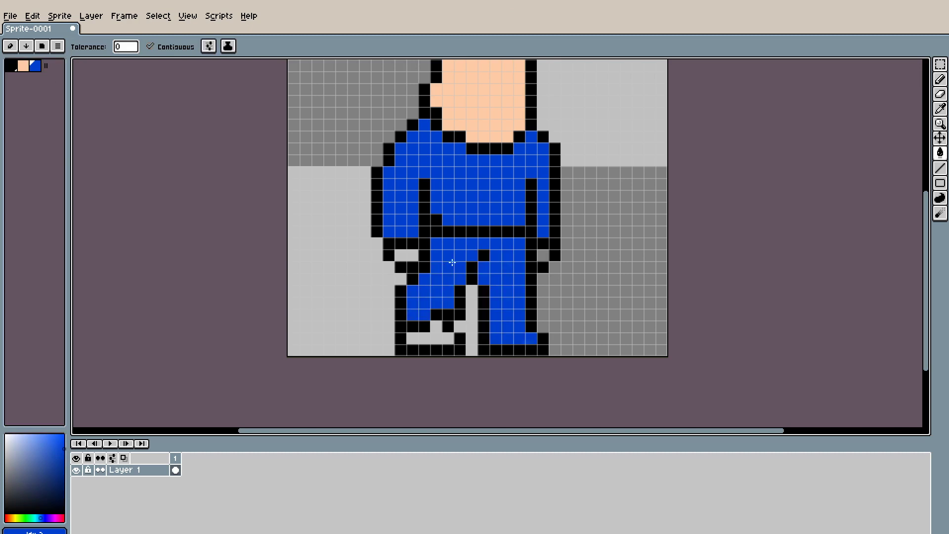
Step: Draw a black pixel line separating the right trouser leg from its shoe
{"action": "left_click", "coordinate": [10, 66]}
{"action": "left_click", "coordinate": [501, 328]}
{"action": "key", "text": "ctrl+z"}
{"action": "key", "text": "i"}
{"action": "key", "text": "b"}
{"action": "left_click_drag", "start_coordinate": [501, 326], "coordinate": [520, 315]}
Step: Mix the off-white #f5f5fa (hue 240, saturation 2, brightness 98) and add it to the palette
{"action": "left_click", "coordinate": [34, 532]}
{"action": "left_click", "coordinate": [58, 459]}
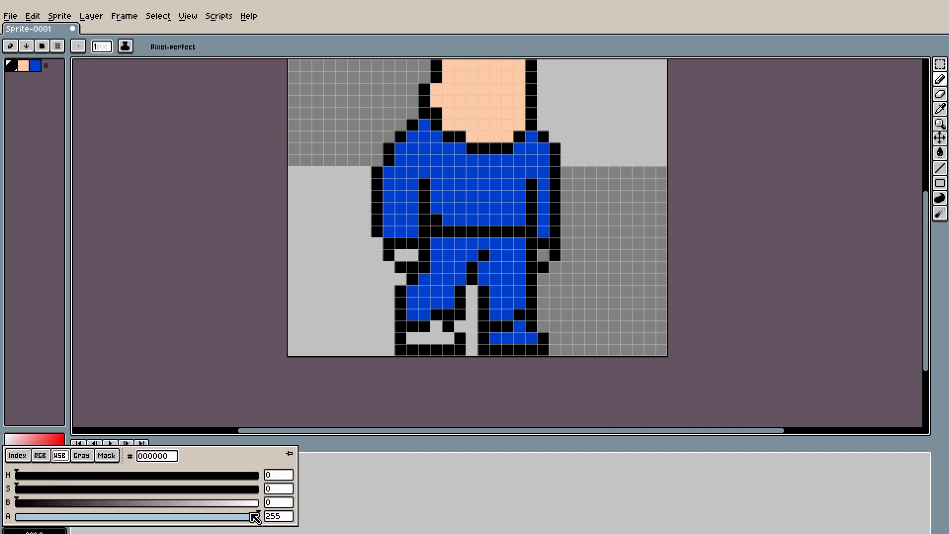
{"action": "left_click_drag", "start_coordinate": [20, 502], "coordinate": [257, 508]}
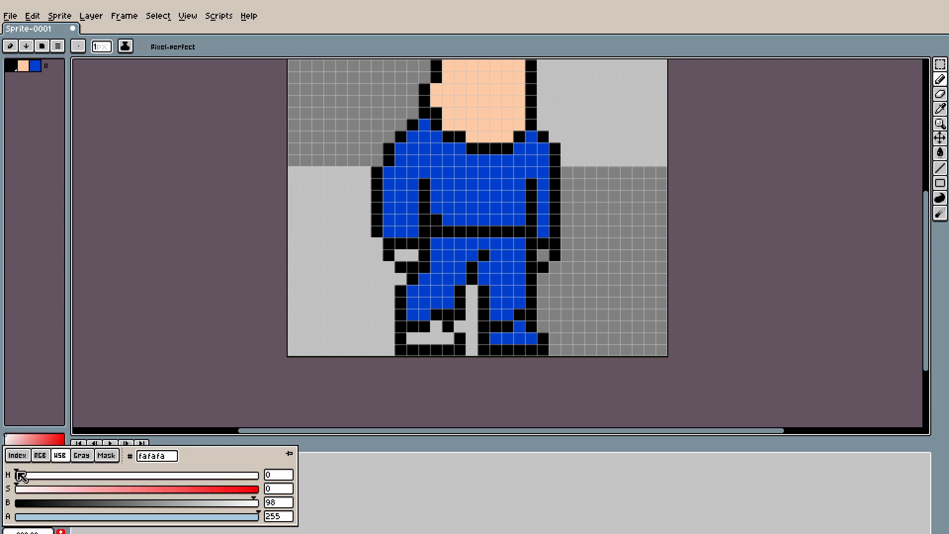
{"action": "left_click", "coordinate": [20, 489]}
{"action": "mouse_move", "coordinate": [19, 476]}
{"action": "left_mouse_down"}
{"action": "mouse_move", "coordinate": [264, 475]}
{"action": "mouse_move", "coordinate": [175, 471]}
{"action": "left_mouse_up"}
{"action": "left_click", "coordinate": [60, 532]}
Step: Fill both shoes with the off-white colour
{"action": "key", "text": "g"}
{"action": "left_click", "coordinate": [422, 340]}
{"action": "left_click", "coordinate": [514, 340]}
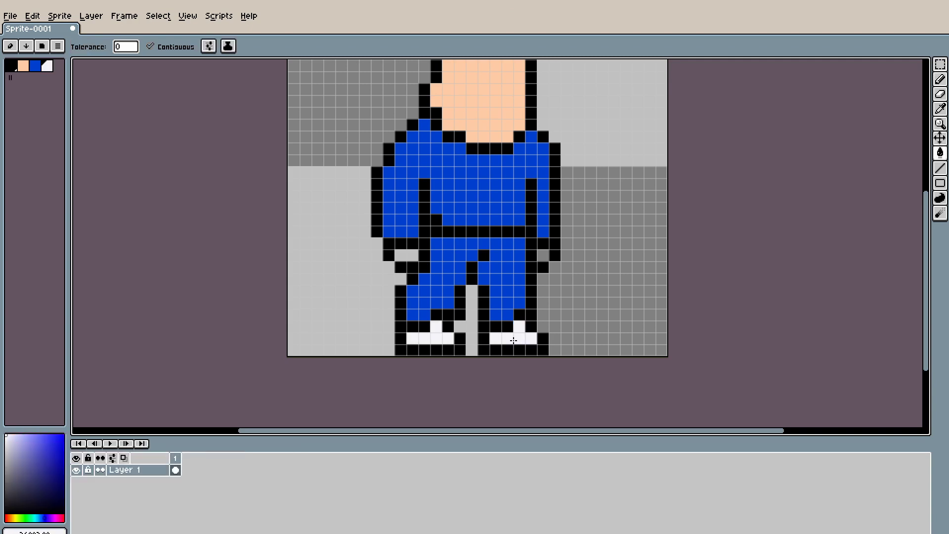
Step: Mix a darker light-grey version of the shoe colour and add it to the palette
{"action": "scroll", "coordinate": [539, 313], "scroll_direction": "up", "scroll_amount": 2}
{"action": "left_click", "coordinate": [65, 529]}
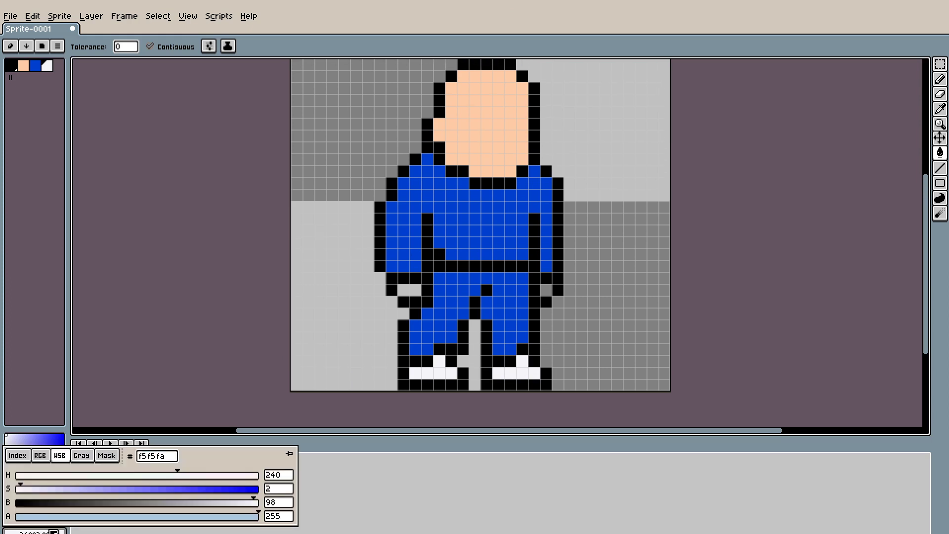
{"action": "left_click_drag", "start_coordinate": [21, 488], "coordinate": [25, 487]}
{"action": "left_click_drag", "start_coordinate": [251, 499], "coordinate": [222, 498]}
{"action": "left_click", "coordinate": [63, 532]}
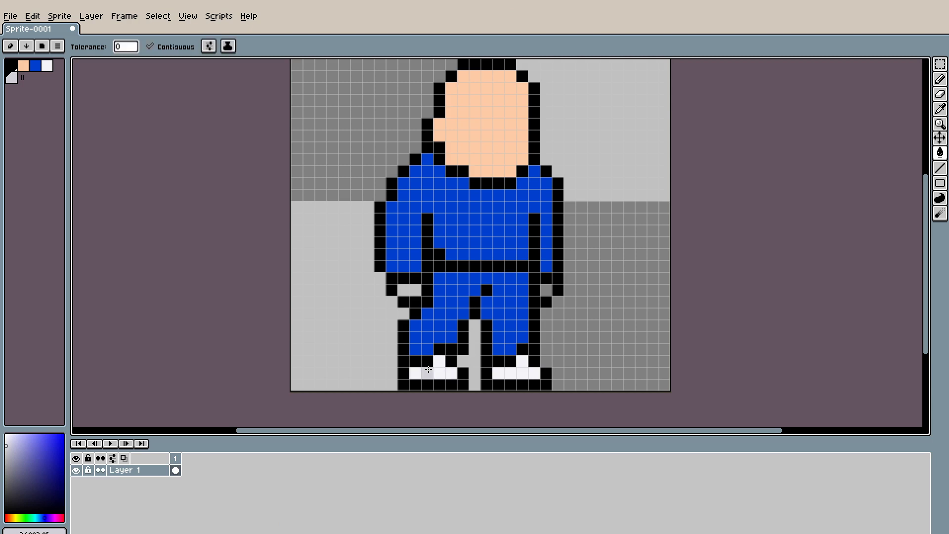
Step: Shade the heel and ankle pixels of both shoes with the light grey
{"action": "key", "text": "b"}
{"action": "left_click", "coordinate": [498, 373]}
{"action": "left_click", "coordinate": [522, 362]}
{"action": "scroll", "coordinate": [556, 355], "scroll_direction": "down", "scroll_amount": 1}
{"action": "scroll", "coordinate": [557, 353], "scroll_direction": "up", "scroll_amount": 1}
{"action": "left_click_drag", "start_coordinate": [557, 348], "coordinate": [568, 356]}
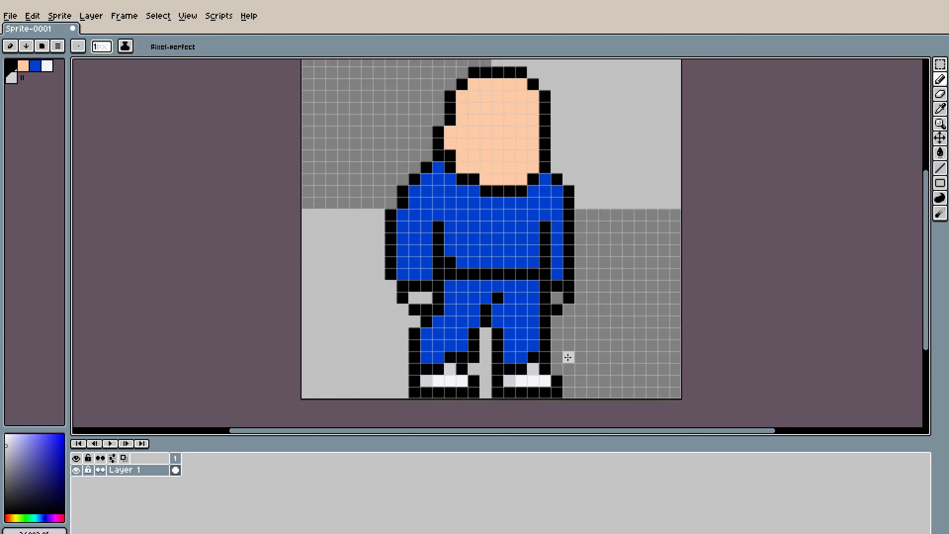
Step: Add a darker skin tone (hue 22, brightness 90) to the palette and shade the ear, back of the head and jaw with it
{"action": "left_click_drag", "start_coordinate": [550, 254], "coordinate": [570, 303]}
{"action": "key", "text": "i"}
{"action": "left_click", "coordinate": [502, 176]}
{"action": "left_click", "coordinate": [47, 531]}
{"action": "left_click", "coordinate": [30, 475]}
{"action": "left_click", "coordinate": [123, 488]}
{"action": "left_click_drag", "start_coordinate": [256, 501], "coordinate": [237, 499]}
{"action": "left_click", "coordinate": [61, 532]}
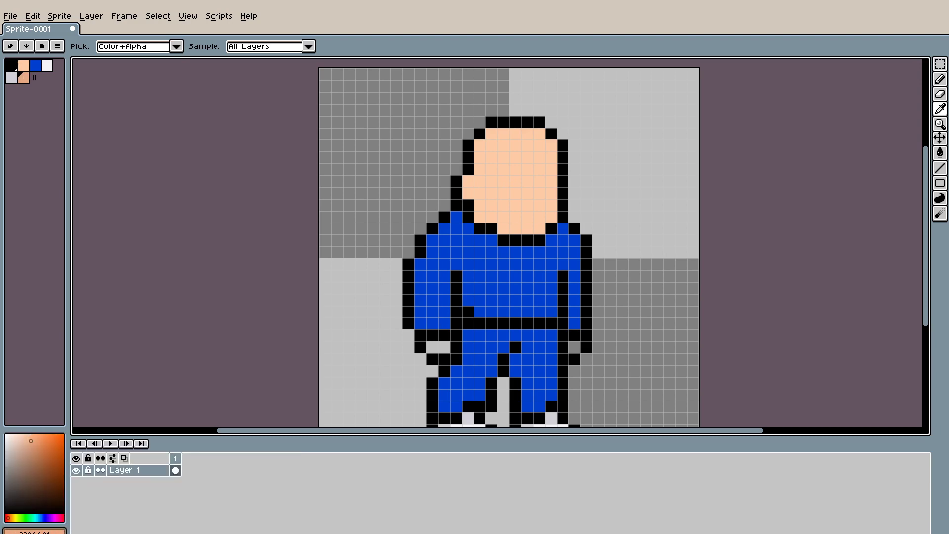
{"action": "key", "text": "b"}
{"action": "left_click_drag", "start_coordinate": [463, 188], "coordinate": [487, 216]}
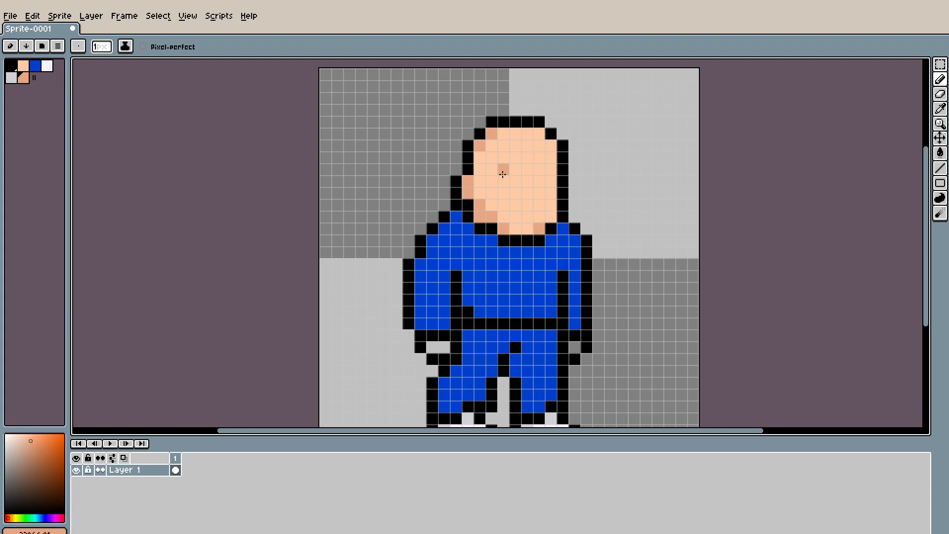
Step: Draw off-white eyes with black eyebrows, and shade between and beside the eyes in the darker skin tone
{"action": "left_click", "coordinate": [47, 65]}
{"action": "mouse_move", "coordinate": [539, 181]}
{"action": "left_mouse_down"}
{"action": "mouse_move", "coordinate": [507, 184]}
{"action": "mouse_move", "coordinate": [544, 175]}
{"action": "mouse_move", "coordinate": [502, 167]}
{"action": "mouse_move", "coordinate": [541, 167]}
{"action": "mouse_move", "coordinate": [554, 185]}
{"action": "mouse_move", "coordinate": [488, 184]}
{"action": "mouse_move", "coordinate": [539, 169]}
{"action": "left_mouse_up"}
{"action": "left_click", "coordinate": [9, 65]}
{"action": "left_click", "coordinate": [550, 169]}
{"action": "left_click", "coordinate": [468, 184], "text": "alt"}
{"action": "left_click", "coordinate": [527, 180]}
{"action": "left_click", "coordinate": [491, 181]}
Step: Add a brownish skin tone (hue 22, saturation 58) to the palette and draw the nose and mouth with it
{"action": "left_click", "coordinate": [34, 531]}
{"action": "left_click", "coordinate": [59, 456]}
{"action": "left_click", "coordinate": [30, 475]}
{"action": "left_click_drag", "start_coordinate": [122, 487], "coordinate": [158, 488]}
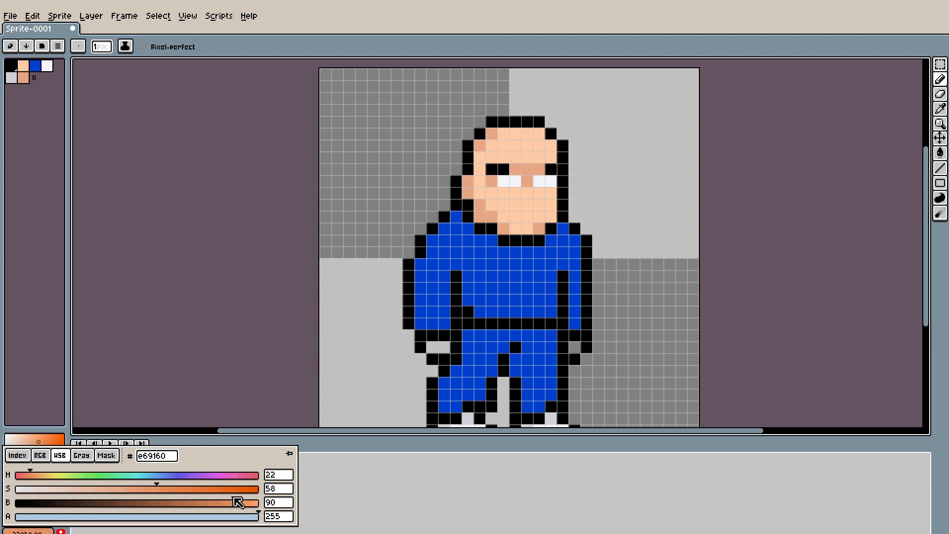
{"action": "left_click_drag", "start_coordinate": [234, 501], "coordinate": [212, 504]}
{"action": "left_click", "coordinate": [61, 532]}
{"action": "mouse_move", "coordinate": [514, 216]}
{"action": "left_mouse_down"}
{"action": "mouse_move", "coordinate": [527, 205]}
{"action": "mouse_move", "coordinate": [551, 216]}
{"action": "left_mouse_up"}
Step: Mix a dark brown, add it to the palette and paint a pupil in each eye
{"action": "left_click", "coordinate": [34, 531]}
{"action": "left_click", "coordinate": [29, 475]}
{"action": "left_click_drag", "start_coordinate": [160, 489], "coordinate": [138, 503]}
{"action": "left_click", "coordinate": [466, 179]}
{"action": "left_click", "coordinate": [516, 181]}
{"action": "left_click", "coordinate": [551, 181]}
Step: Mix a darker shade of the tracksuit blue and add it to the palette
{"action": "scroll", "coordinate": [584, 277], "scroll_direction": "down", "scroll_amount": 2}
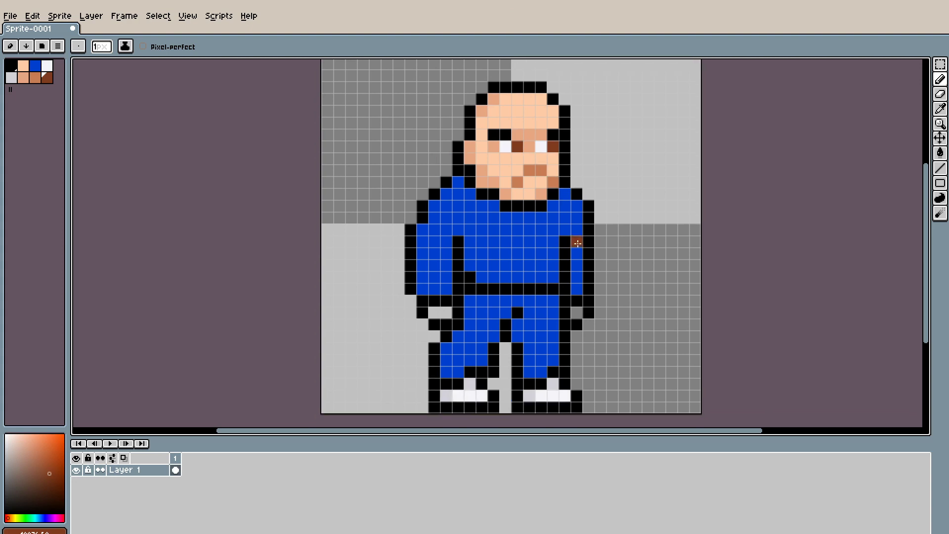
{"action": "left_click", "coordinate": [35, 65]}
{"action": "left_click", "coordinate": [34, 531]}
{"action": "left_click", "coordinate": [60, 456]}
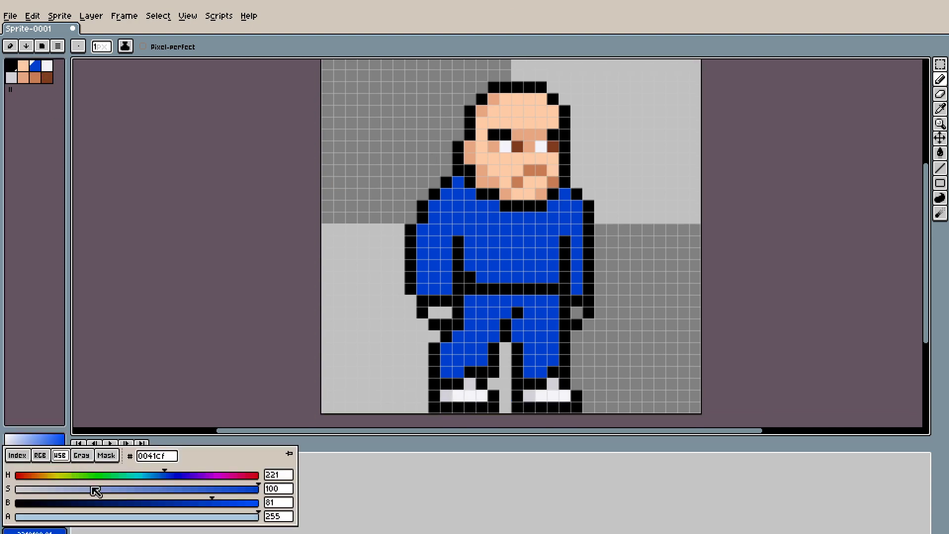
{"action": "left_click_drag", "start_coordinate": [212, 504], "coordinate": [170, 505]}
{"action": "left_click", "coordinate": [61, 532]}
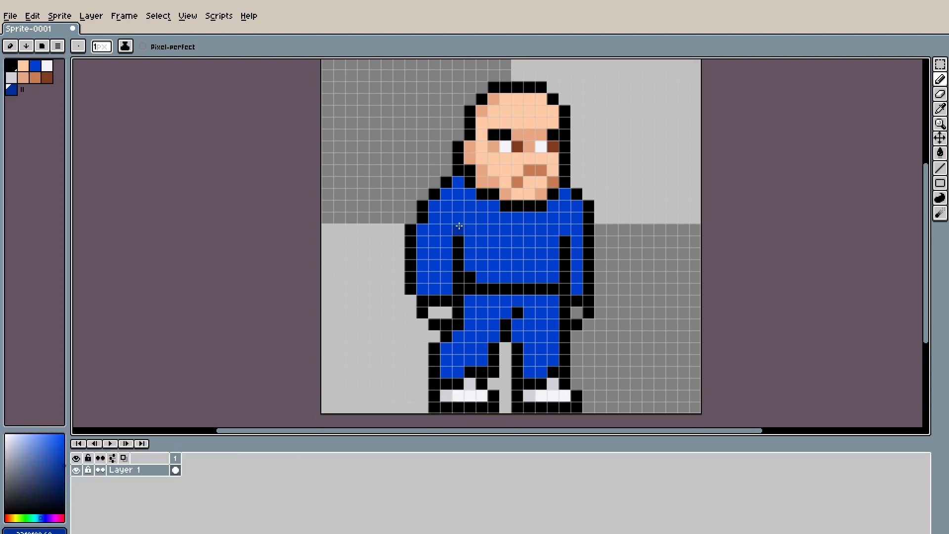
Step: Shade the edges of the jacket, sleeves and trousers and draw the zip line in the darker blue
{"action": "left_click_drag", "start_coordinate": [434, 211], "coordinate": [417, 291]}
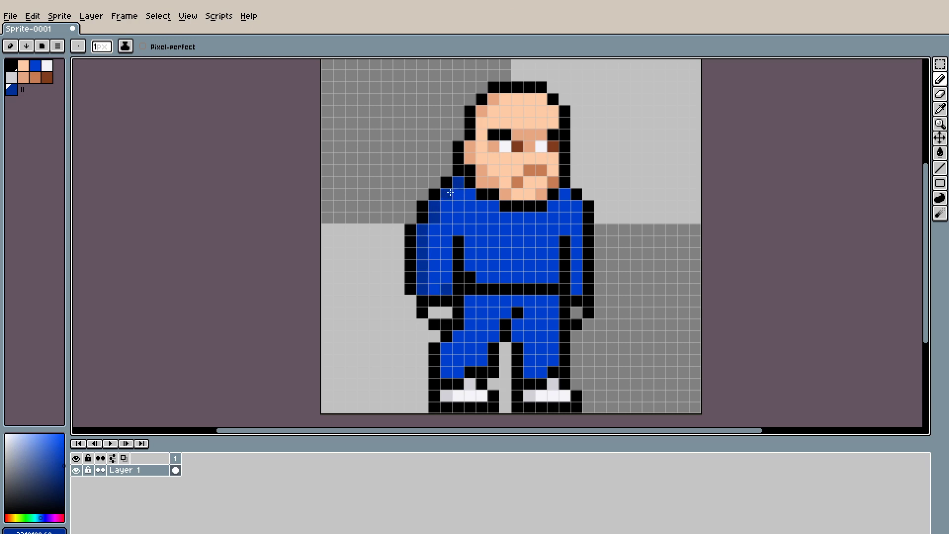
{"action": "mouse_move", "coordinate": [489, 207]}
{"action": "left_mouse_down"}
{"action": "mouse_move", "coordinate": [534, 217]}
{"action": "mouse_move", "coordinate": [576, 207]}
{"action": "mouse_move", "coordinate": [576, 288]}
{"action": "mouse_move", "coordinate": [552, 239]}
{"action": "mouse_move", "coordinate": [554, 277]}
{"action": "mouse_move", "coordinate": [525, 231]}
{"action": "mouse_move", "coordinate": [527, 276]}
{"action": "left_mouse_up"}
{"action": "left_click_drag", "start_coordinate": [464, 239], "coordinate": [481, 278]}
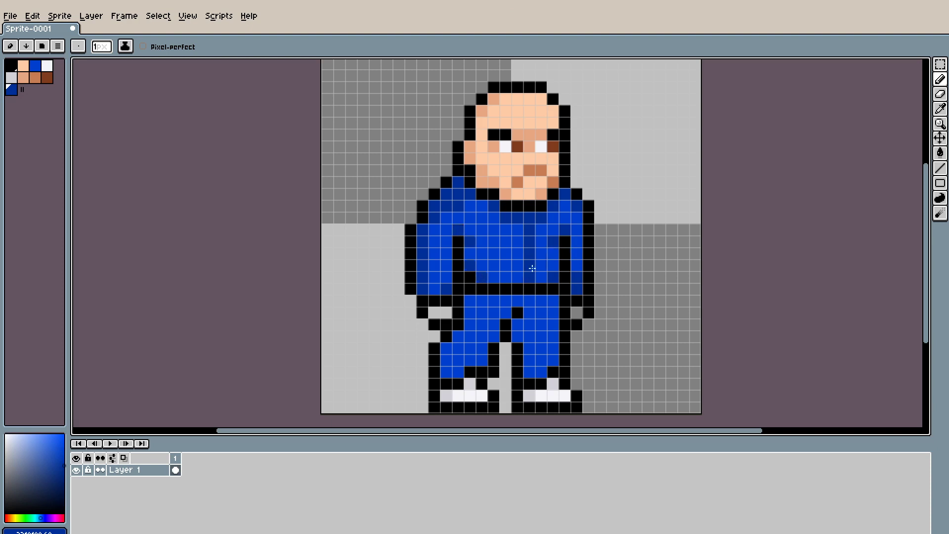
{"action": "left_click_drag", "start_coordinate": [557, 369], "coordinate": [542, 372]}
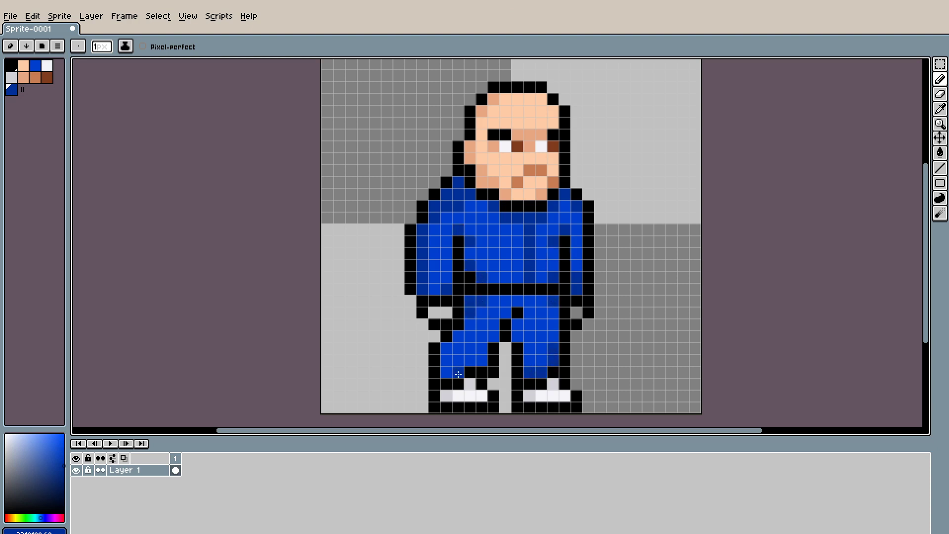
{"action": "mouse_move", "coordinate": [457, 374]}
{"action": "left_mouse_down"}
{"action": "mouse_move", "coordinate": [450, 348]}
{"action": "mouse_move", "coordinate": [523, 316]}
{"action": "left_mouse_up"}
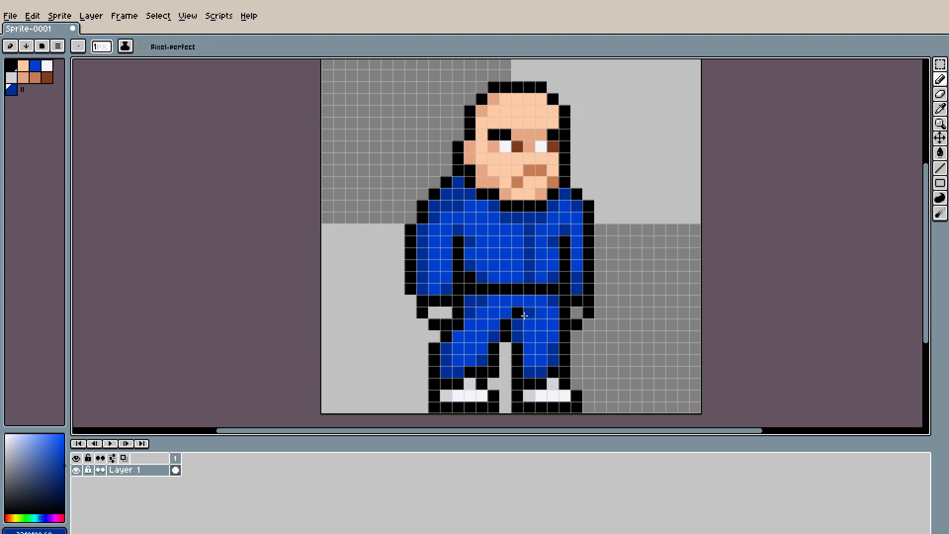
Step: Fill both hands below the jacket sleeves with the shaded skin tone sampled from the face
{"action": "key", "text": "i"}
{"action": "left_click", "coordinate": [516, 171]}
{"action": "key", "text": "b"}
{"action": "left_click", "coordinate": [437, 307]}
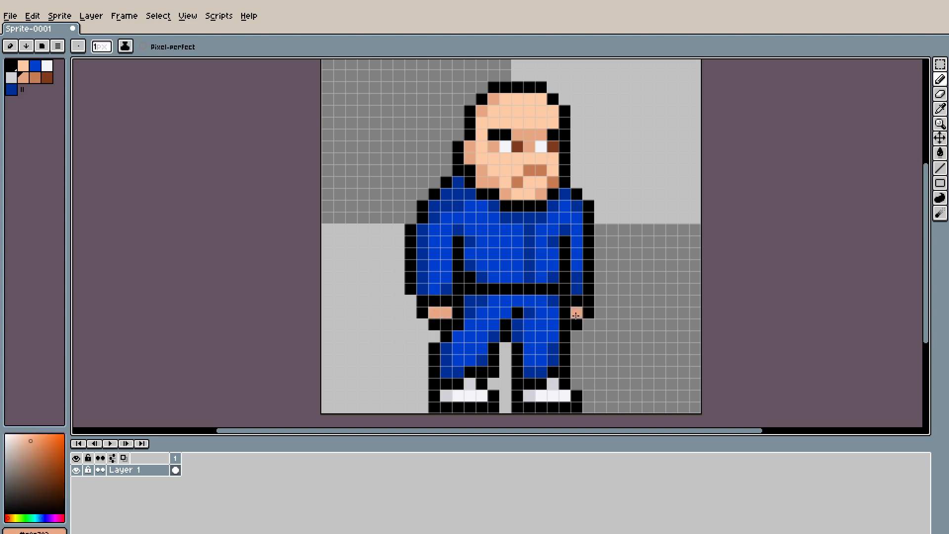
{"action": "left_click", "coordinate": [577, 315]}
Step: Paint a white stripe down the near sleeve and along the near trouser leg of the tracksuit
{"action": "scroll", "coordinate": [636, 300], "scroll_direction": "down", "scroll_amount": 2}
{"action": "scroll", "coordinate": [633, 301], "scroll_direction": "up", "scroll_amount": 1}
{"action": "left_click_drag", "start_coordinate": [631, 301], "coordinate": [586, 291]}
{"action": "scroll", "coordinate": [586, 290], "scroll_direction": "up", "scroll_amount": 1}
{"action": "left_click", "coordinate": [47, 66]}
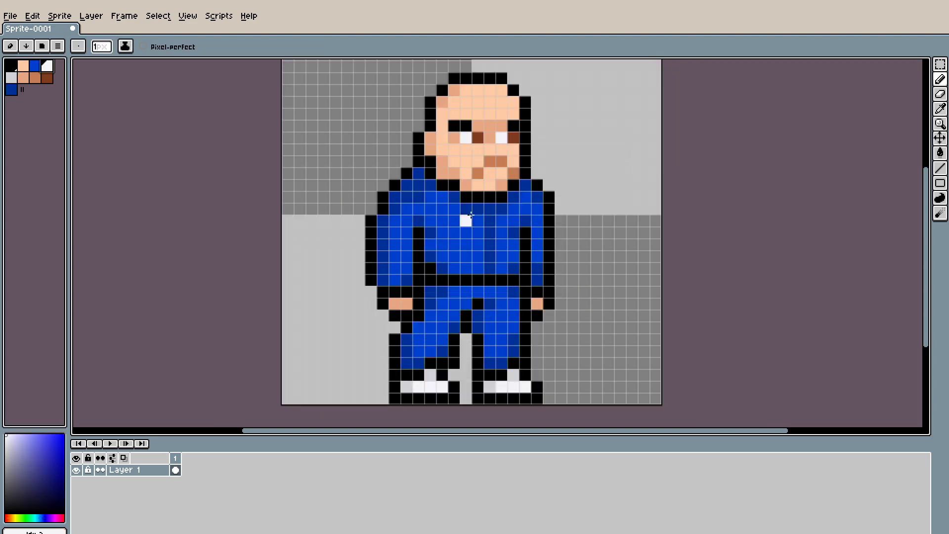
{"action": "left_click", "coordinate": [418, 173]}
{"action": "left_click_drag", "start_coordinate": [406, 185], "coordinate": [396, 277]}
{"action": "mouse_move", "coordinate": [432, 305]}
{"action": "left_mouse_down"}
{"action": "mouse_move", "coordinate": [442, 262]}
{"action": "mouse_move", "coordinate": [416, 322]}
{"action": "left_mouse_up"}
{"action": "scroll", "coordinate": [546, 276], "scroll_direction": "down", "scroll_amount": 1}
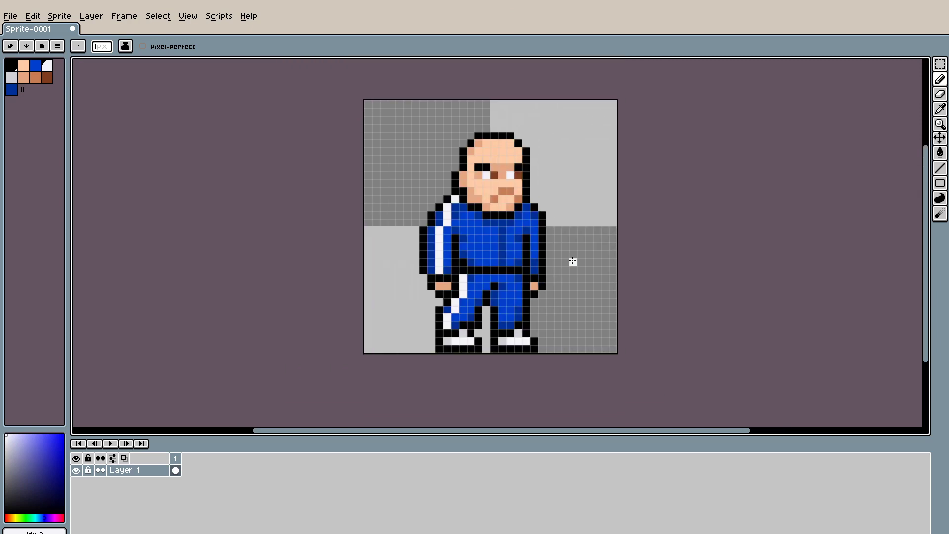
Step: Hide the pixel grid over the canvas
{"action": "left_click", "coordinate": [188, 15]}
{"action": "mouse_move", "coordinate": [202, 57]}
{"action": "left_click", "coordinate": [346, 87]}
{"action": "left_click_drag", "start_coordinate": [638, 215], "coordinate": [630, 228]}
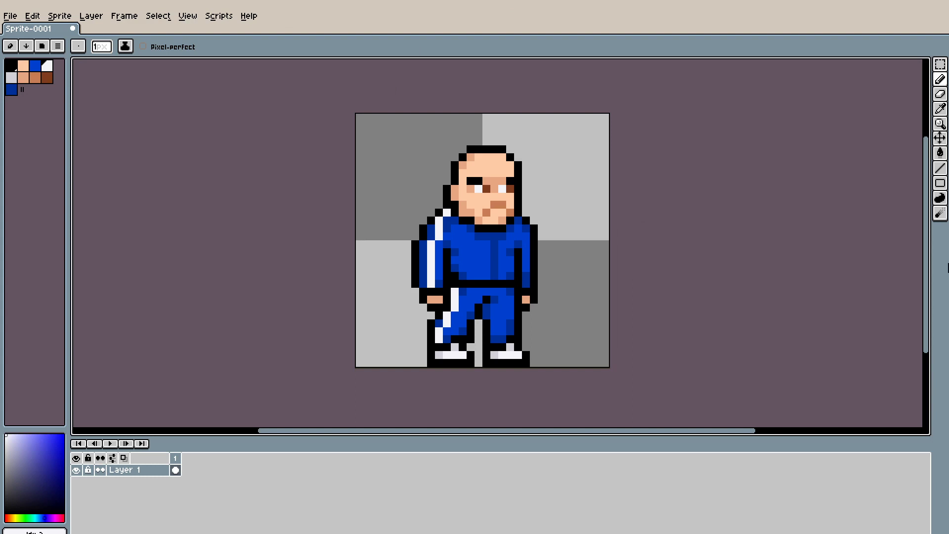
Step: Save the sprite as gopnik_walkcycle in the Walkcycle folder
{"action": "key", "text": "ctrl+shift+s"}
{"action": "type", "text": "gopnik_walkcycle"}
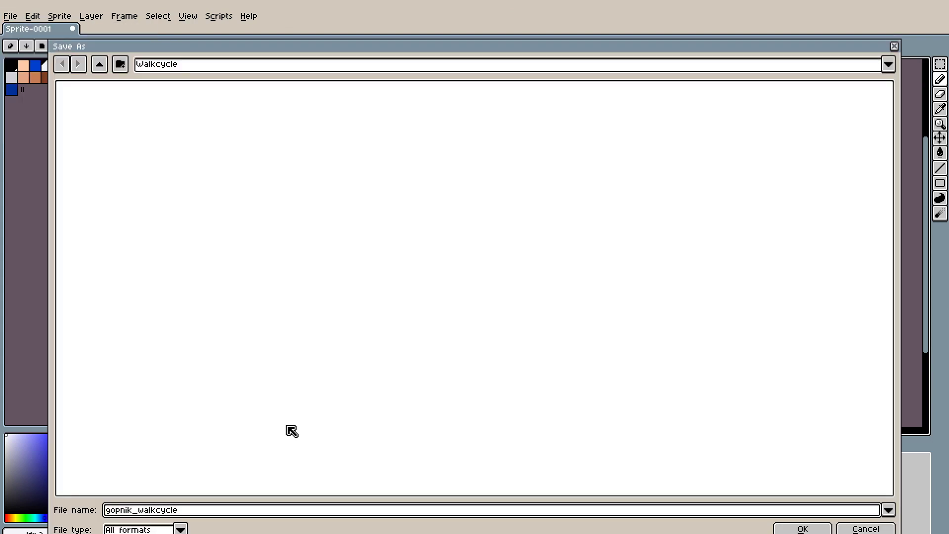
{"action": "key", "text": "Return"}
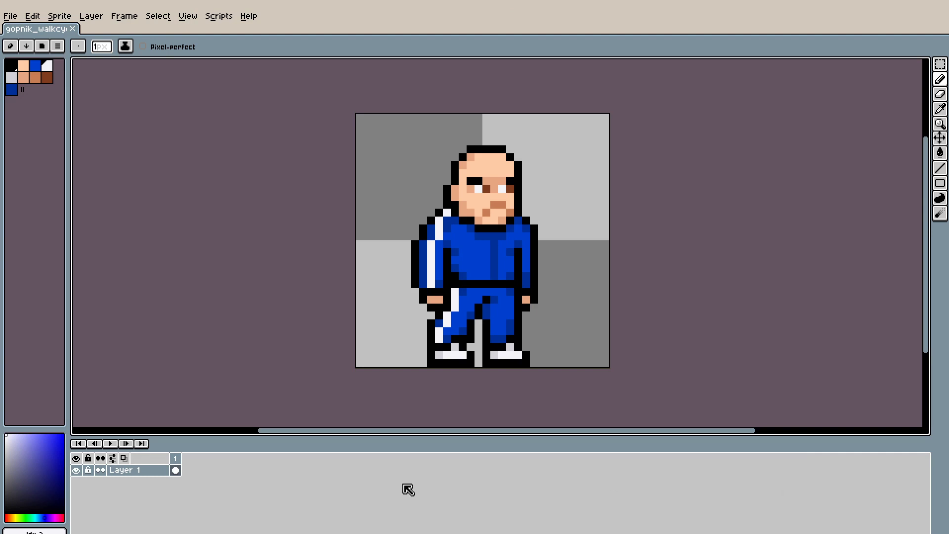
Step: Add a second frame as a copy of the first and show the pixel grid again
{"action": "right_click", "coordinate": [175, 459]}
{"action": "left_click", "coordinate": [201, 480]}
{"action": "key", "text": "plus"}
{"action": "left_click", "coordinate": [188, 16]}
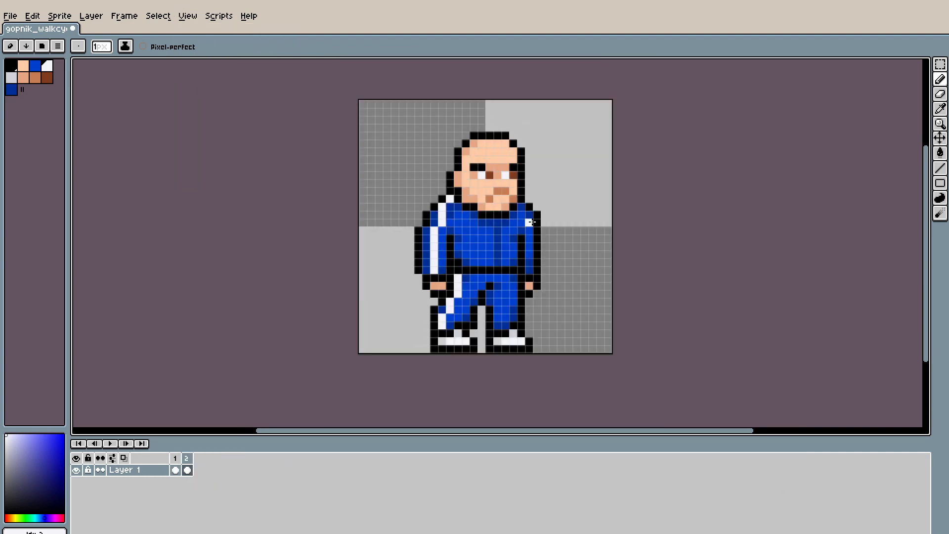
Step: Shift the facial features one pixel to the right in frame 2
{"action": "key", "text": "m"}
{"action": "scroll", "coordinate": [523, 182], "scroll_direction": "up", "scroll_amount": 2}
{"action": "left_click_drag", "start_coordinate": [449, 158], "coordinate": [497, 206]}
{"action": "key", "text": "Right"}
{"action": "left_click", "coordinate": [568, 180]}
Step: Redraw the far arm in frame 2 swung forward, with a black outline, blue sleeve and skin-coloured hand
{"action": "key", "text": "b"}
{"action": "left_click", "coordinate": [458, 204], "text": "alt"}
{"action": "left_click", "coordinate": [538, 233], "text": "alt"}
{"action": "left_click_drag", "start_coordinate": [537, 266], "coordinate": [546, 334]}
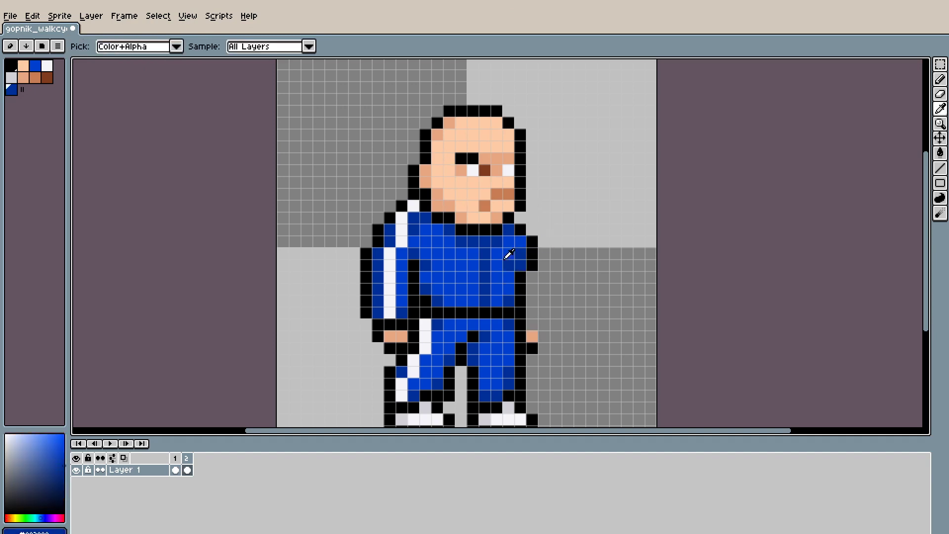
{"action": "left_click", "coordinate": [544, 301]}
{"action": "left_click", "coordinate": [508, 289], "text": "alt"}
{"action": "left_click", "coordinate": [532, 300]}
{"action": "left_click", "coordinate": [395, 335], "text": "alt"}
{"action": "left_click", "coordinate": [476, 298], "text": "alt"}
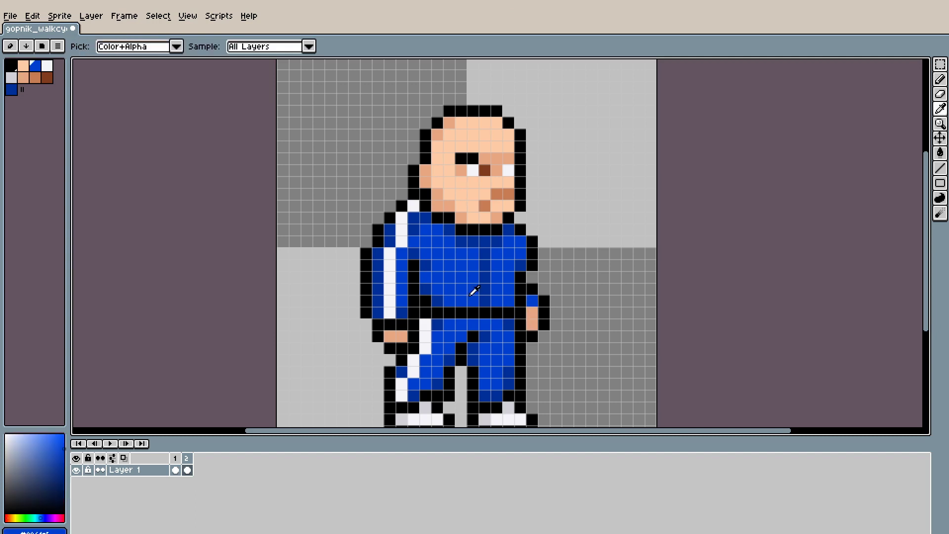
Step: Move the lower part of the near arm one pixel to the right in frame 2
{"action": "key", "text": "m"}
{"action": "left_click_drag", "start_coordinate": [360, 247], "coordinate": [432, 342]}
{"action": "key", "text": "ctrl+d"}
{"action": "key", "text": "b"}
{"action": "left_click", "coordinate": [402, 202], "text": "alt"}
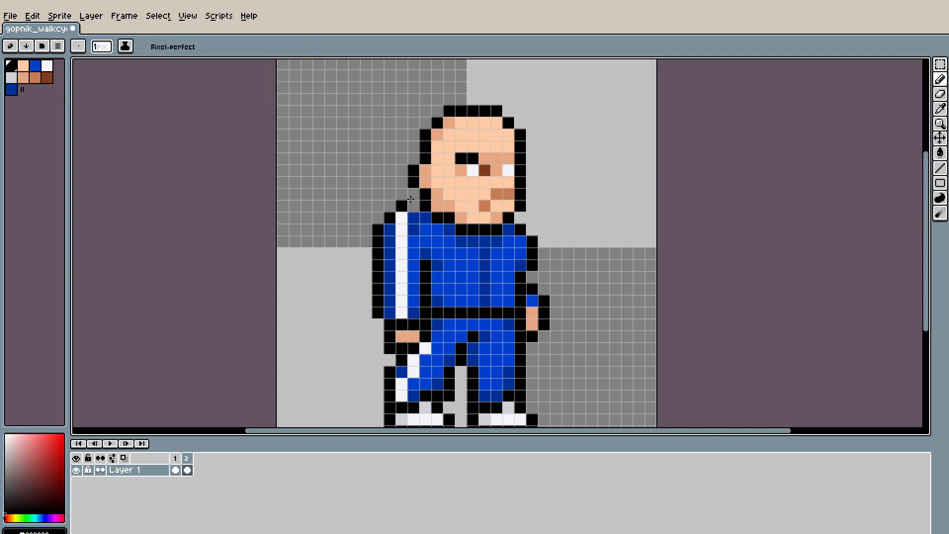
Step: Repair the near shoulder in frame 2 with black outline, blue shading and a white stripe following its slope
{"action": "left_click", "coordinate": [413, 230], "text": "alt"}
{"action": "left_click", "coordinate": [401, 229]}
{"action": "left_click", "coordinate": [402, 241], "text": "alt"}
{"action": "left_click_drag", "start_coordinate": [413, 229], "coordinate": [425, 217]}
{"action": "left_click_drag", "start_coordinate": [448, 252], "coordinate": [469, 205]}
{"action": "left_click", "coordinate": [455, 222], "text": "alt"}
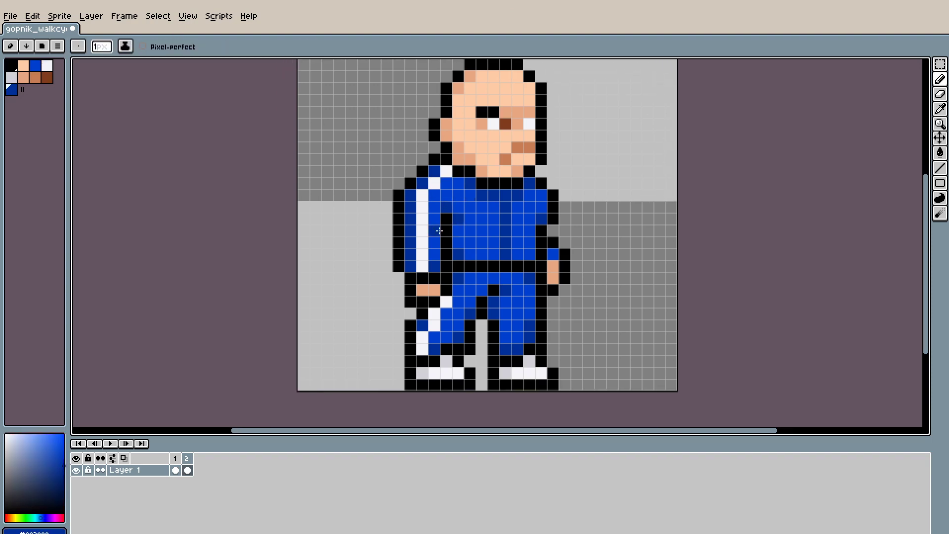
Step: Redraw the near sleeve end and hand in frame 2 with blue, skin tone and black outline pixels
{"action": "left_click", "coordinate": [435, 265], "text": "alt"}
{"action": "mouse_move", "coordinate": [423, 277]}
{"action": "left_mouse_down"}
{"action": "mouse_move", "coordinate": [432, 289]}
{"action": "mouse_move", "coordinate": [435, 278]}
{"action": "left_mouse_up"}
{"action": "left_click", "coordinate": [434, 254], "text": "alt"}
{"action": "left_click", "coordinate": [423, 266]}
{"action": "left_click", "coordinate": [553, 272], "text": "alt"}
{"action": "left_click", "coordinate": [424, 278], "text": "alt"}
Step: Remove the near lower leg in frame 2 and redraw the trousers with a new outline, blue fill and dark shading
{"action": "mouse_move", "coordinate": [425, 314]}
{"action": "left_mouse_down"}
{"action": "mouse_move", "coordinate": [431, 384]}
{"action": "mouse_move", "coordinate": [464, 313]}
{"action": "mouse_move", "coordinate": [432, 289]}
{"action": "mouse_move", "coordinate": [436, 311]}
{"action": "mouse_move", "coordinate": [481, 298]}
{"action": "mouse_move", "coordinate": [492, 312]}
{"action": "mouse_move", "coordinate": [459, 298]}
{"action": "mouse_move", "coordinate": [513, 312]}
{"action": "mouse_move", "coordinate": [489, 316]}
{"action": "mouse_move", "coordinate": [457, 300]}
{"action": "mouse_move", "coordinate": [478, 325]}
{"action": "left_mouse_up"}
{"action": "left_click", "coordinate": [494, 313], "text": "alt"}
{"action": "left_click", "coordinate": [504, 300], "text": "alt"}
{"action": "left_click", "coordinate": [457, 279]}
{"action": "left_click", "coordinate": [494, 327], "text": "alt"}
{"action": "left_click_drag", "start_coordinate": [535, 346], "coordinate": [526, 339]}
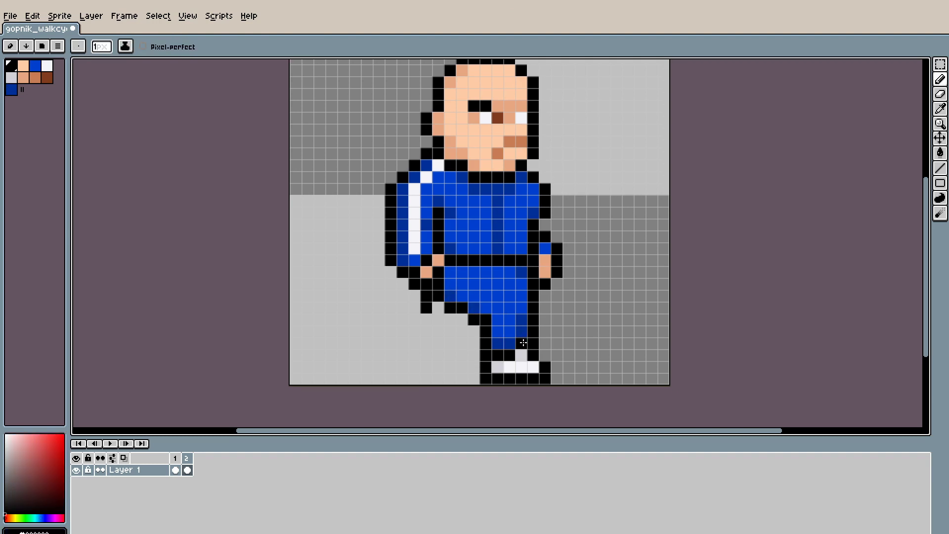
{"action": "scroll", "coordinate": [531, 291], "scroll_direction": "up", "scroll_amount": 1}
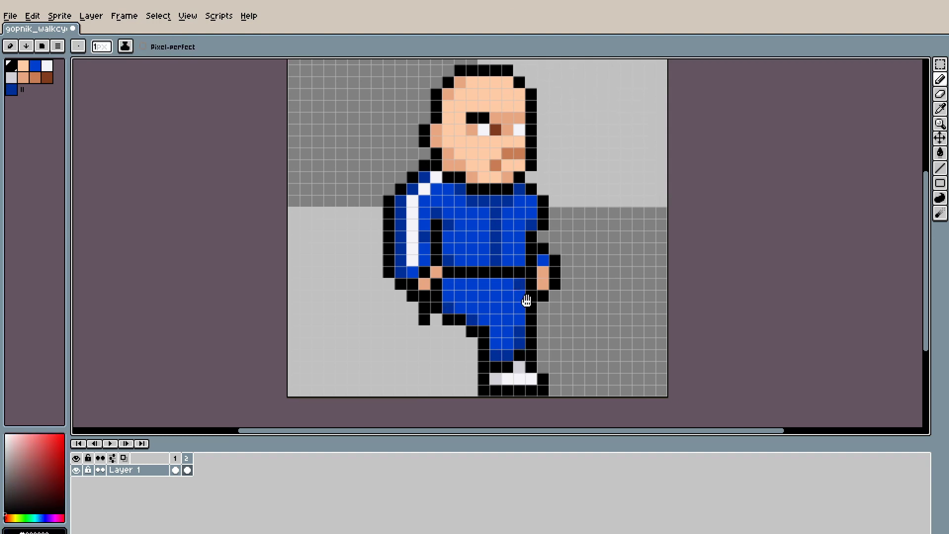
{"action": "left_click_drag", "start_coordinate": [510, 295], "coordinate": [518, 305]}
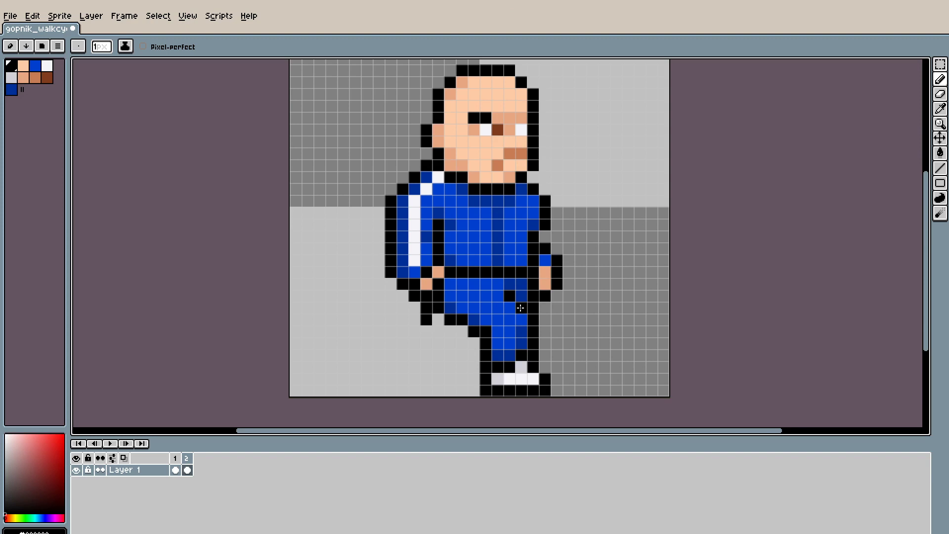
Step: Shift the standing leg and its shoe one pixel to the left in frame 2
{"action": "key", "text": "m"}
{"action": "scroll", "coordinate": [484, 317], "scroll_direction": "down", "scroll_amount": 1}
{"action": "left_click_drag", "start_coordinate": [494, 315], "coordinate": [549, 385]}
{"action": "key", "text": "Left"}
{"action": "key", "text": "ctrl+d"}
{"action": "key", "text": "alt"}
{"action": "scroll", "coordinate": [545, 310], "scroll_direction": "up", "scroll_amount": 1}
{"action": "mouse_move", "coordinate": [535, 306]}
{"action": "left_mouse_down"}
{"action": "mouse_move", "coordinate": [487, 297]}
{"action": "mouse_move", "coordinate": [588, 287]}
{"action": "left_mouse_up"}
{"action": "key", "text": "Left"}
{"action": "key", "text": "ctrl+d"}
Step: Draw the black outline of the trailing leg and its heel-raised shoe behind the standing leg in frame 2
{"action": "key", "text": "b"}
{"action": "key", "text": "alt"}
{"action": "left_click", "coordinate": [483, 295], "text": "alt"}
{"action": "scroll", "coordinate": [514, 305], "scroll_direction": "down", "scroll_amount": 1}
{"action": "mouse_move", "coordinate": [544, 315]}
{"action": "left_mouse_down"}
{"action": "mouse_move", "coordinate": [545, 300]}
{"action": "mouse_move", "coordinate": [533, 358]}
{"action": "left_mouse_up"}
{"action": "left_click", "coordinate": [533, 299], "text": "alt"}
{"action": "left_click_drag", "start_coordinate": [532, 357], "coordinate": [554, 354]}
{"action": "left_click_drag", "start_coordinate": [543, 296], "coordinate": [544, 303]}
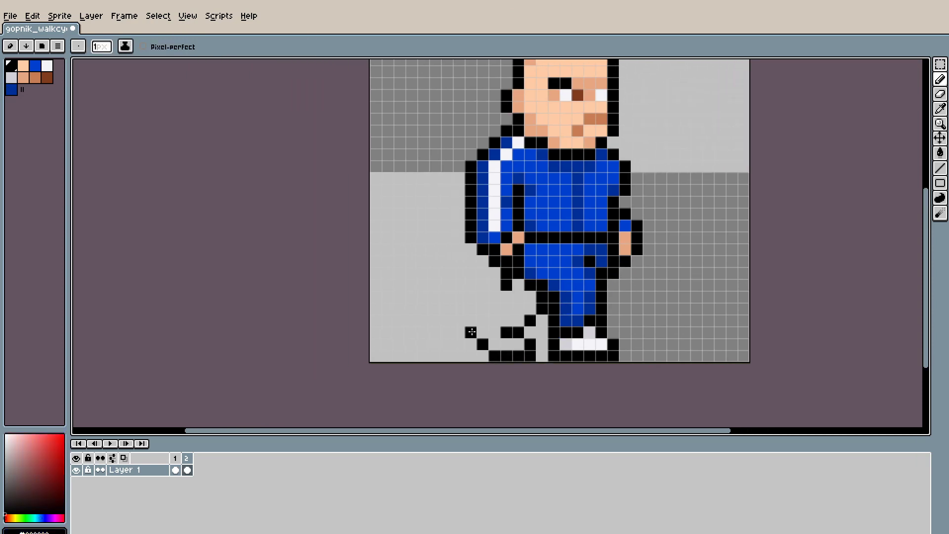
{"action": "left_click_drag", "start_coordinate": [472, 325], "coordinate": [495, 297]}
{"action": "mouse_move", "coordinate": [496, 309]}
{"action": "left_mouse_down"}
{"action": "mouse_move", "coordinate": [509, 298]}
{"action": "mouse_move", "coordinate": [499, 329]}
{"action": "left_mouse_up"}
{"action": "left_click", "coordinate": [507, 310]}
Step: Colour the trailing leg in the tracksuit blues and its shoe in white and light grey
{"action": "left_click", "coordinate": [582, 324], "text": "alt"}
{"action": "mouse_move", "coordinate": [523, 294]}
{"action": "left_mouse_down"}
{"action": "mouse_move", "coordinate": [532, 316]}
{"action": "mouse_move", "coordinate": [512, 307]}
{"action": "mouse_move", "coordinate": [520, 319]}
{"action": "mouse_move", "coordinate": [496, 348]}
{"action": "left_mouse_up"}
{"action": "left_click", "coordinate": [580, 348], "text": "alt"}
{"action": "left_click_drag", "start_coordinate": [639, 301], "coordinate": [628, 324]}
{"action": "scroll", "coordinate": [622, 330], "scroll_direction": "down", "scroll_amount": 1}
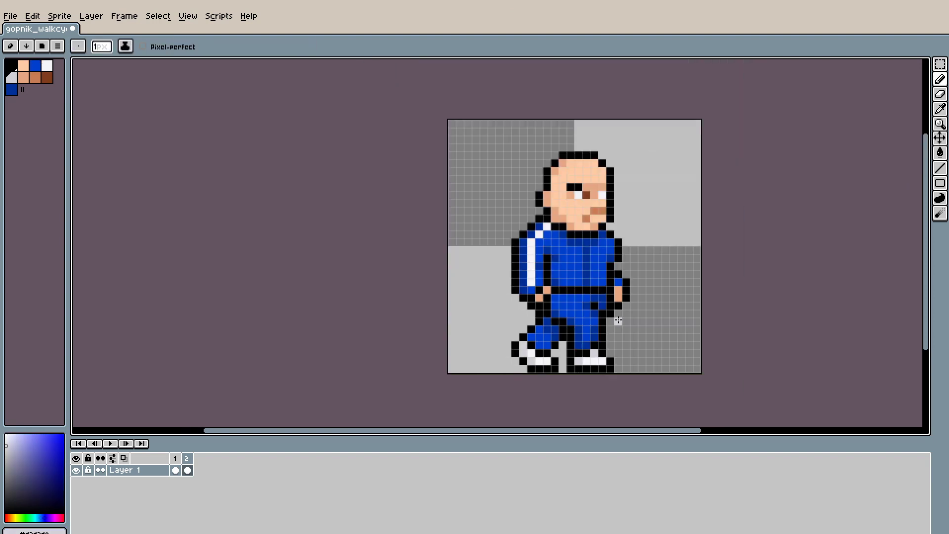
Step: Paint a white stripe from the hip down the standing trouser leg in frame 2
{"action": "scroll", "coordinate": [616, 319], "scroll_direction": "up", "scroll_amount": 1}
{"action": "left_click", "coordinate": [488, 263], "text": "alt"}
{"action": "scroll", "coordinate": [600, 314], "scroll_direction": "down", "scroll_amount": 5}
{"action": "scroll", "coordinate": [596, 296], "scroll_direction": "up", "scroll_amount": 1}
{"action": "scroll", "coordinate": [570, 230], "scroll_direction": "up", "scroll_amount": 2}
Step: Add a third frame copied from frame 2 and move the whole character one pixel to the right
{"action": "key", "text": "alt+n"}
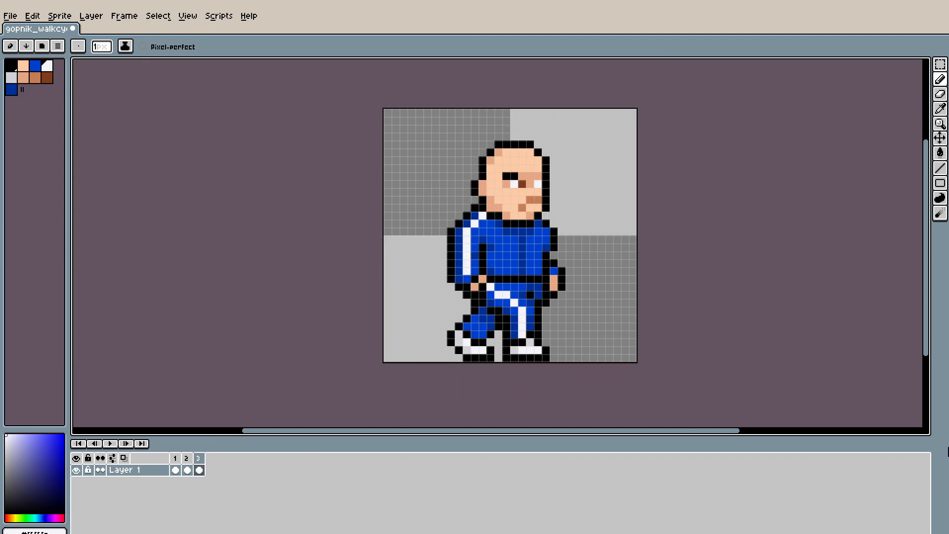
{"action": "left_click_drag", "start_coordinate": [586, 217], "coordinate": [593, 219]}
{"action": "key", "text": "m"}
{"action": "left_click_drag", "start_coordinate": [600, 129], "coordinate": [448, 372]}
{"action": "key", "text": "Right"}
{"action": "key", "text": "ctrl+d"}
{"action": "left_click_drag", "start_coordinate": [574, 184], "coordinate": [596, 181]}
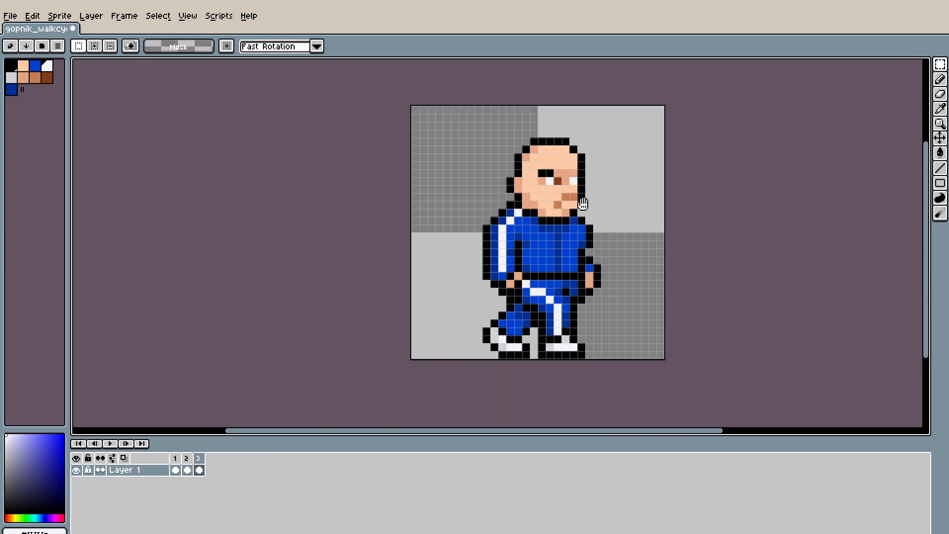
Step: Reshape the near shoulder in frame 3 by repainting its outline, blue shading and white stripe
{"action": "key", "text": "b"}
{"action": "scroll", "coordinate": [534, 197], "scroll_direction": "up", "scroll_amount": 2}
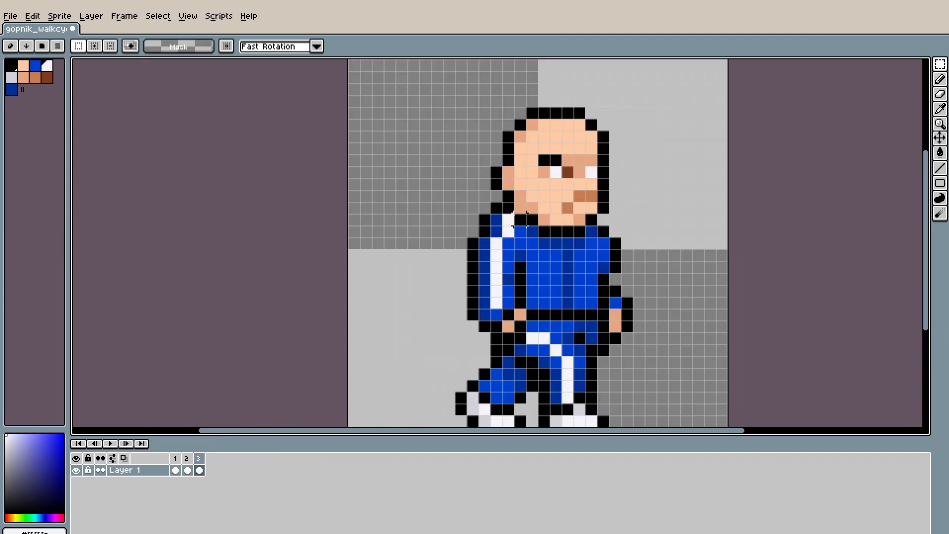
{"action": "left_click", "coordinate": [527, 241], "text": "alt"}
{"action": "left_click_drag", "start_coordinate": [520, 231], "coordinate": [509, 231]}
{"action": "left_click_drag", "start_coordinate": [508, 231], "coordinate": [529, 228]}
{"action": "left_click", "coordinate": [505, 239], "text": "alt"}
{"action": "left_click", "coordinate": [506, 228]}
{"action": "left_click", "coordinate": [494, 239], "text": "alt"}
{"action": "left_click", "coordinate": [494, 228]}
Step: Move the whole character up two pixels in frame 3
{"action": "left_click_drag", "start_coordinate": [576, 271], "coordinate": [552, 254]}
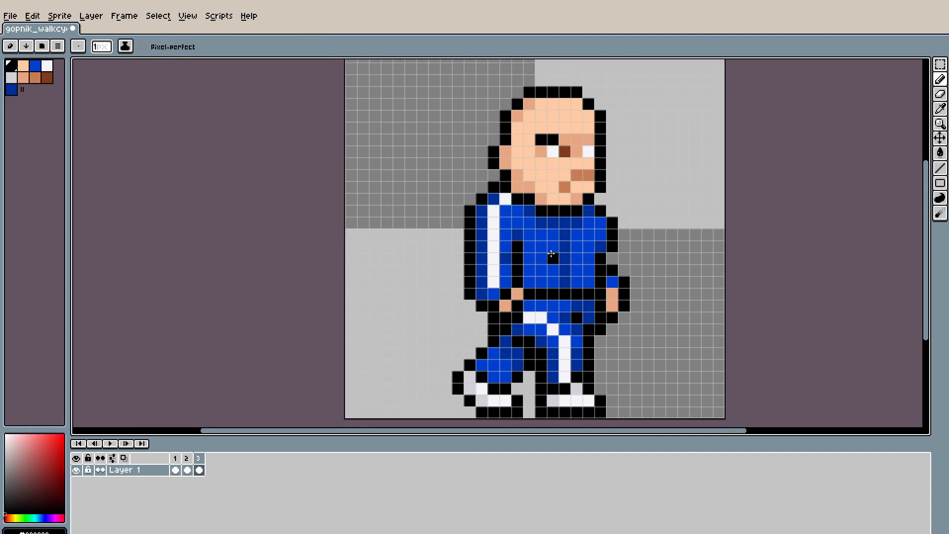
{"action": "scroll", "coordinate": [508, 232], "scroll_direction": "down", "scroll_amount": 1}
{"action": "left_click_drag", "start_coordinate": [510, 228], "coordinate": [508, 238]}
{"action": "key", "text": "m"}
{"action": "left_click_drag", "start_coordinate": [441, 123], "coordinate": [617, 361]}
{"action": "key", "text": "Up"}
{"action": "key", "text": "Up"}
{"action": "key", "text": "ctrl+d"}
{"action": "scroll", "coordinate": [575, 268], "scroll_direction": "up", "scroll_amount": 1}
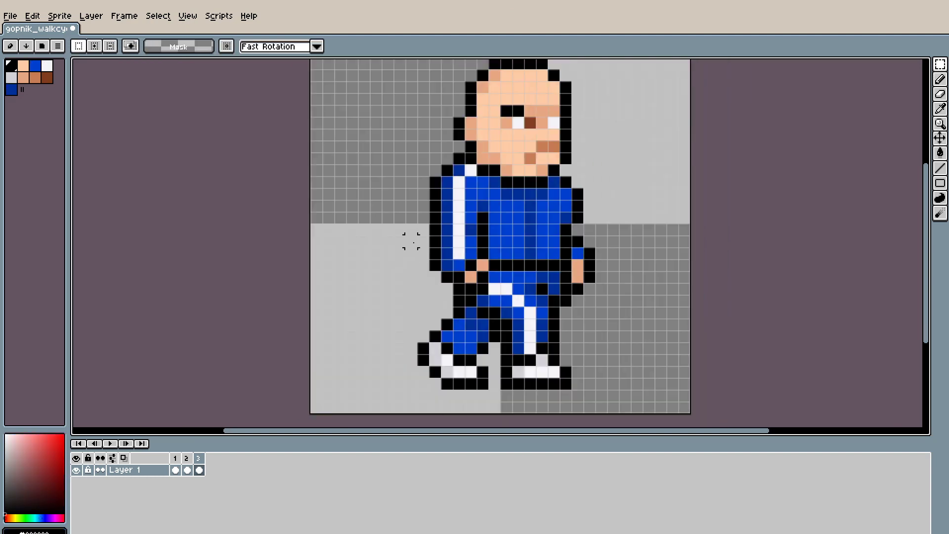
Step: Redraw the near cuff and hand lower in frame 3, bending the white sleeve stripe towards the hand
{"action": "key", "text": "b"}
{"action": "left_click", "coordinate": [450, 267], "text": "alt"}
{"action": "left_click", "coordinate": [459, 277]}
{"action": "left_click", "coordinate": [471, 277]}
{"action": "left_click", "coordinate": [482, 266], "text": "alt"}
{"action": "left_click_drag", "start_coordinate": [482, 277], "coordinate": [472, 288]}
{"action": "left_click", "coordinate": [472, 254], "text": "alt"}
{"action": "left_click", "coordinate": [483, 265]}
{"action": "left_click", "coordinate": [460, 250], "text": "alt"}
{"action": "left_click", "coordinate": [472, 265]}
Step: Shorten the black armpit line between the near sleeve and the chest in frame 3
{"action": "left_click_drag", "start_coordinate": [508, 249], "coordinate": [500, 245]}
{"action": "key", "text": "m"}
{"action": "left_click_drag", "start_coordinate": [467, 192], "coordinate": [493, 218]}
{"action": "left_click_drag", "start_coordinate": [478, 223], "coordinate": [478, 235]}
{"action": "key", "text": "b"}
{"action": "left_click_drag", "start_coordinate": [492, 192], "coordinate": [468, 192]}
Step: Erase the far arm in frame 3 and redraw the front outline of the jacket and trousers
{"action": "right_click", "coordinate": [553, 186]}
{"action": "mouse_move", "coordinate": [515, 193]}
{"action": "left_mouse_down"}
{"action": "mouse_move", "coordinate": [568, 212]}
{"action": "mouse_move", "coordinate": [565, 305]}
{"action": "left_mouse_up"}
{"action": "left_click_drag", "start_coordinate": [589, 281], "coordinate": [568, 218]}
{"action": "left_click", "coordinate": [553, 174], "text": "alt"}
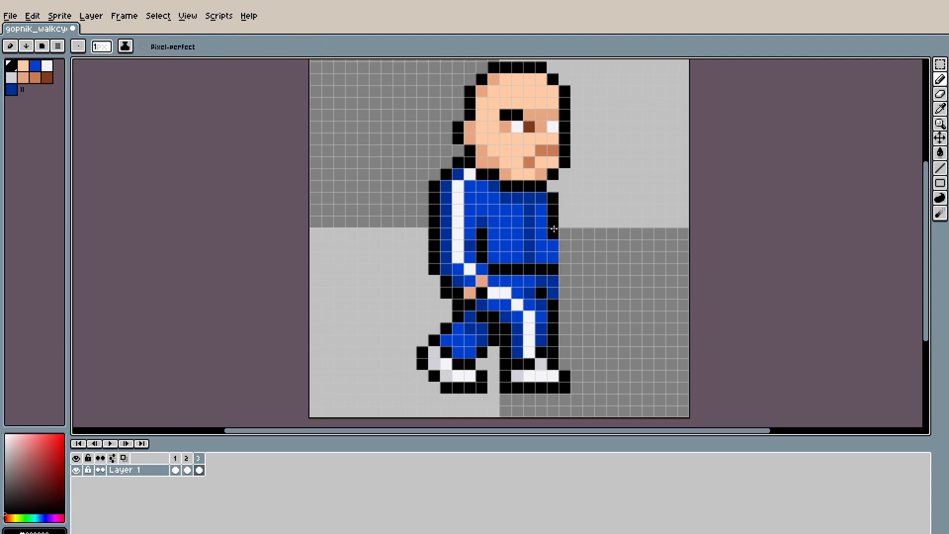
{"action": "scroll", "coordinate": [556, 267], "scroll_direction": "down", "scroll_amount": 3}
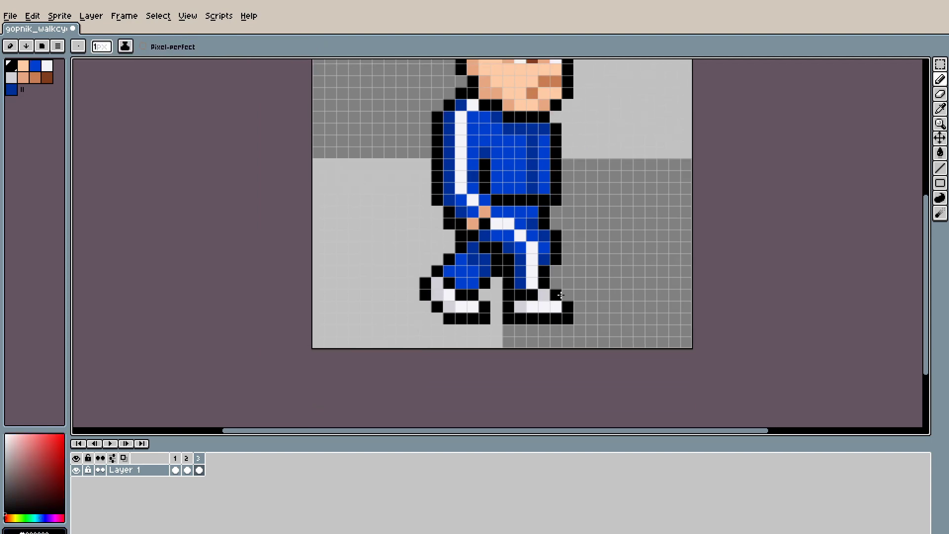
Step: Clear the front shoe and move the front leg down one pixel in frame 3
{"action": "left_click_drag", "start_coordinate": [559, 296], "coordinate": [548, 299]}
{"action": "scroll", "coordinate": [541, 299], "scroll_direction": "down", "scroll_amount": 1}
{"action": "scroll", "coordinate": [549, 277], "scroll_direction": "up", "scroll_amount": 2}
{"action": "key", "text": "m"}
{"action": "left_click_drag", "start_coordinate": [551, 230], "coordinate": [586, 290]}
{"action": "left_click_drag", "start_coordinate": [591, 249], "coordinate": [509, 331]}
{"action": "key", "text": "Down"}
{"action": "key", "text": "ctrl+d"}
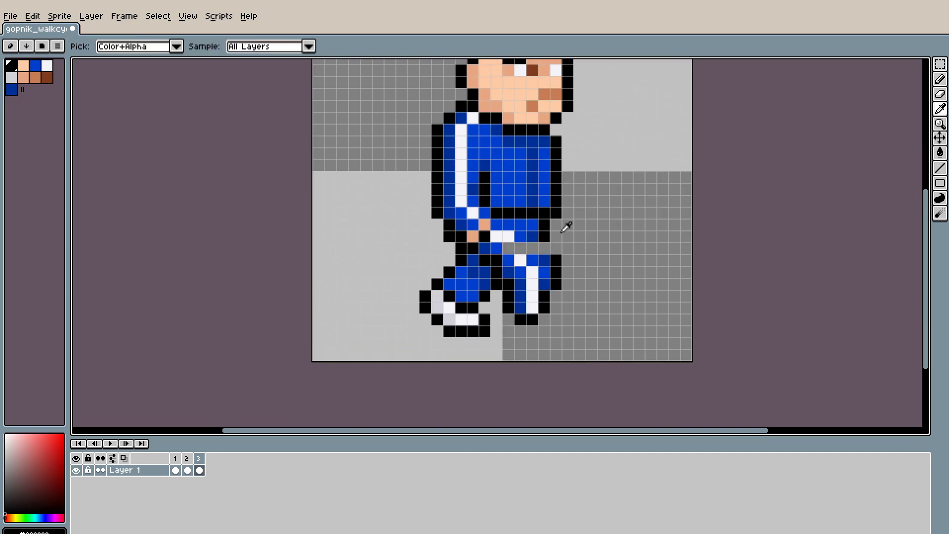
Step: Rebuild the front thigh in frame 3, closing the gap below the waist with blue pixels and a diagonal white stripe
{"action": "left_click_drag", "start_coordinate": [572, 223], "coordinate": [576, 248]}
{"action": "mouse_move", "coordinate": [500, 238]}
{"action": "left_mouse_down"}
{"action": "mouse_move", "coordinate": [548, 262]}
{"action": "mouse_move", "coordinate": [524, 228]}
{"action": "left_mouse_up"}
{"action": "key", "text": "Down"}
{"action": "key", "text": "ctrl+d"}
{"action": "key", "text": "b"}
{"action": "left_click", "coordinate": [548, 226], "text": "alt"}
{"action": "left_click", "coordinate": [547, 237]}
{"action": "left_click", "coordinate": [490, 223], "text": "alt"}
{"action": "left_click", "coordinate": [501, 238]}
{"action": "left_click", "coordinate": [516, 247], "text": "alt"}
{"action": "left_click", "coordinate": [503, 236]}
{"action": "left_click", "coordinate": [514, 238], "text": "alt"}
{"action": "left_click", "coordinate": [503, 248]}
{"action": "left_click", "coordinate": [503, 260]}
{"action": "left_click", "coordinate": [525, 262], "text": "alt"}
Step: Reshape the front knee in frame 3, correcting its outline and bending the white stripe down the shin
{"action": "mouse_move", "coordinate": [539, 271]}
{"action": "left_mouse_down"}
{"action": "mouse_move", "coordinate": [513, 293]}
{"action": "mouse_move", "coordinate": [537, 295]}
{"action": "mouse_move", "coordinate": [545, 267]}
{"action": "mouse_move", "coordinate": [521, 274]}
{"action": "mouse_move", "coordinate": [547, 281]}
{"action": "mouse_move", "coordinate": [533, 287]}
{"action": "mouse_move", "coordinate": [524, 277]}
{"action": "mouse_move", "coordinate": [550, 296]}
{"action": "mouse_move", "coordinate": [571, 285]}
{"action": "left_mouse_up"}
{"action": "left_click", "coordinate": [524, 272]}
{"action": "left_click", "coordinate": [524, 284], "text": "alt"}
{"action": "left_click", "coordinate": [536, 285], "text": "alt"}
{"action": "left_click", "coordinate": [521, 270], "text": "alt"}
{"action": "left_click", "coordinate": [571, 273], "text": "alt"}
{"action": "left_click", "coordinate": [534, 287]}
{"action": "left_click", "coordinate": [586, 267]}
{"action": "left_click_drag", "start_coordinate": [581, 265], "coordinate": [628, 240]}
{"action": "left_click", "coordinate": [576, 252], "text": "alt"}
{"action": "left_click", "coordinate": [576, 265]}
{"action": "left_click", "coordinate": [583, 250], "text": "alt"}
{"action": "left_click", "coordinate": [581, 240]}
{"action": "left_click", "coordinate": [558, 242], "text": "alt"}
Step: Redraw the rear lower leg and both shoes in frame 3 so the feet stand close together on the ground
{"action": "key", "text": "m"}
{"action": "left_click_drag", "start_coordinate": [509, 216], "coordinate": [569, 251]}
{"action": "mouse_move", "coordinate": [530, 225]}
{"action": "left_mouse_down"}
{"action": "mouse_move", "coordinate": [577, 261]}
{"action": "mouse_move", "coordinate": [589, 249]}
{"action": "mouse_move", "coordinate": [646, 265]}
{"action": "left_mouse_up"}
{"action": "left_click", "coordinate": [651, 240]}
{"action": "key", "text": "b"}
{"action": "left_click", "coordinate": [616, 240], "text": "alt"}
{"action": "mouse_move", "coordinate": [550, 207]}
{"action": "left_mouse_down"}
{"action": "mouse_move", "coordinate": [588, 207]}
{"action": "mouse_move", "coordinate": [575, 183]}
{"action": "left_mouse_up"}
{"action": "left_click", "coordinate": [612, 221], "text": "alt"}
{"action": "mouse_move", "coordinate": [610, 278]}
{"action": "left_mouse_down"}
{"action": "mouse_move", "coordinate": [573, 254]}
{"action": "mouse_move", "coordinate": [587, 242]}
{"action": "left_mouse_up"}
{"action": "left_click", "coordinate": [610, 249], "text": "alt"}
{"action": "left_click_drag", "start_coordinate": [587, 252], "coordinate": [599, 287]}
{"action": "left_click", "coordinate": [576, 267], "text": "alt"}
{"action": "left_click", "coordinate": [624, 219], "text": "alt"}
{"action": "left_click_drag", "start_coordinate": [600, 244], "coordinate": [601, 254]}
{"action": "left_click", "coordinate": [636, 241], "text": "alt"}
{"action": "mouse_move", "coordinate": [589, 242]}
{"action": "left_mouse_down"}
{"action": "mouse_move", "coordinate": [588, 266]}
{"action": "mouse_move", "coordinate": [542, 315]}
{"action": "left_mouse_up"}
Step: Move the head and shoulders up one pixel in frame 2
{"action": "scroll", "coordinate": [542, 315], "scroll_direction": "down", "scroll_amount": 3}
{"action": "key", "text": "Left"}
{"action": "key", "text": "Right"}
{"action": "key", "text": "Left"}
{"action": "scroll", "coordinate": [669, 271], "scroll_direction": "up", "scroll_amount": 2}
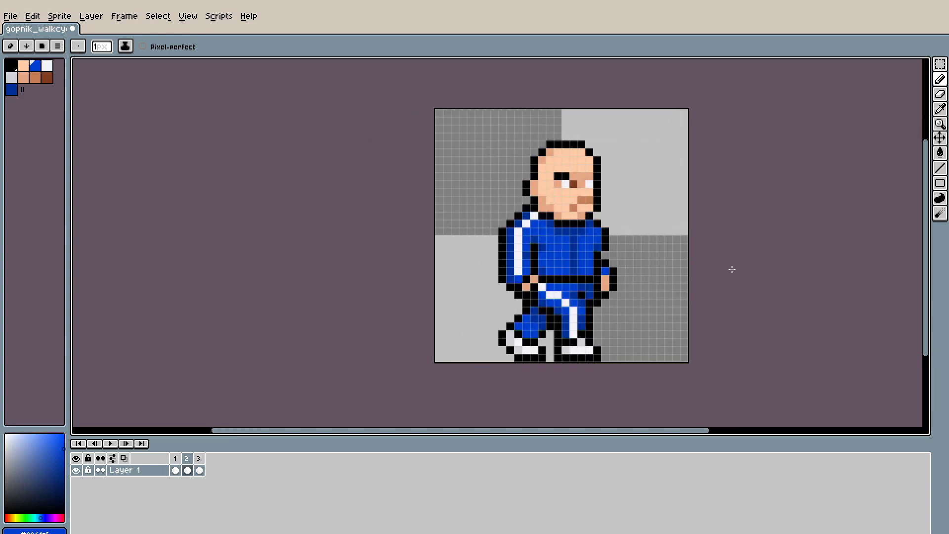
{"action": "key", "text": "m"}
{"action": "left_click_drag", "start_coordinate": [650, 230], "coordinate": [490, 130]}
{"action": "key", "text": "Up"}
Step: Patch the shoulder seam in frame 2 with matching outline, blue and white pixels across the jacket and sleeve
{"action": "key", "text": "b"}
{"action": "right_click", "coordinate": [501, 232]}
{"action": "left_click", "coordinate": [509, 239], "text": "alt"}
{"action": "left_click", "coordinate": [509, 231]}
{"action": "left_click", "coordinate": [524, 239], "text": "alt"}
{"action": "left_click", "coordinate": [603, 236], "text": "alt"}
{"action": "left_click", "coordinate": [595, 247]}
{"action": "right_click", "coordinate": [604, 247]}
{"action": "left_click", "coordinate": [572, 240], "text": "alt"}
{"action": "left_click", "coordinate": [572, 231]}
{"action": "left_click", "coordinate": [516, 240], "text": "alt"}
{"action": "left_click", "coordinate": [516, 231]}
{"action": "left_click", "coordinate": [532, 247], "text": "alt"}
{"action": "left_click_drag", "start_coordinate": [538, 261], "coordinate": [544, 262]}
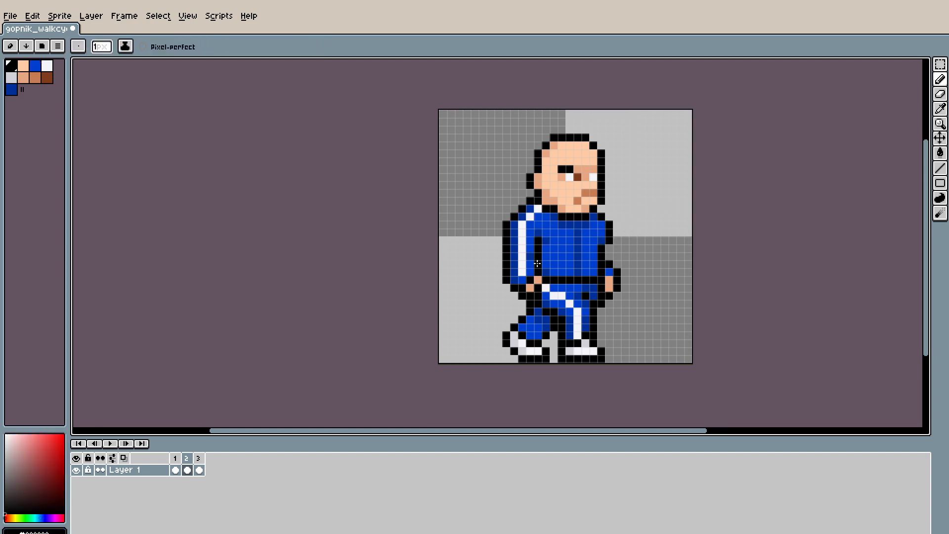
Step: Preview the animation and add a fourth frame as a copy of frame 3
{"action": "scroll", "coordinate": [669, 257], "scroll_direction": "down", "scroll_amount": 2}
{"action": "key", "text": "Return"}
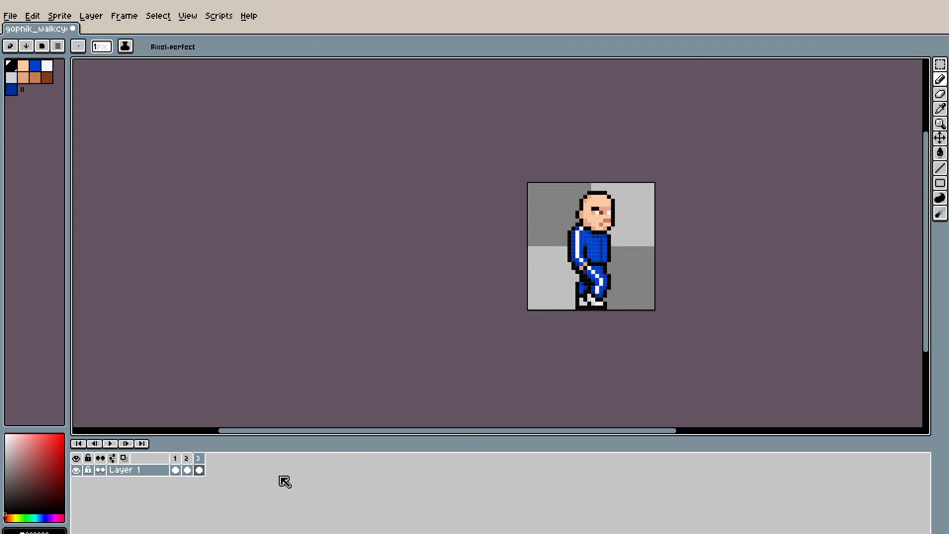
{"action": "right_click", "coordinate": [200, 460]}
{"action": "left_click", "coordinate": [226, 481]}
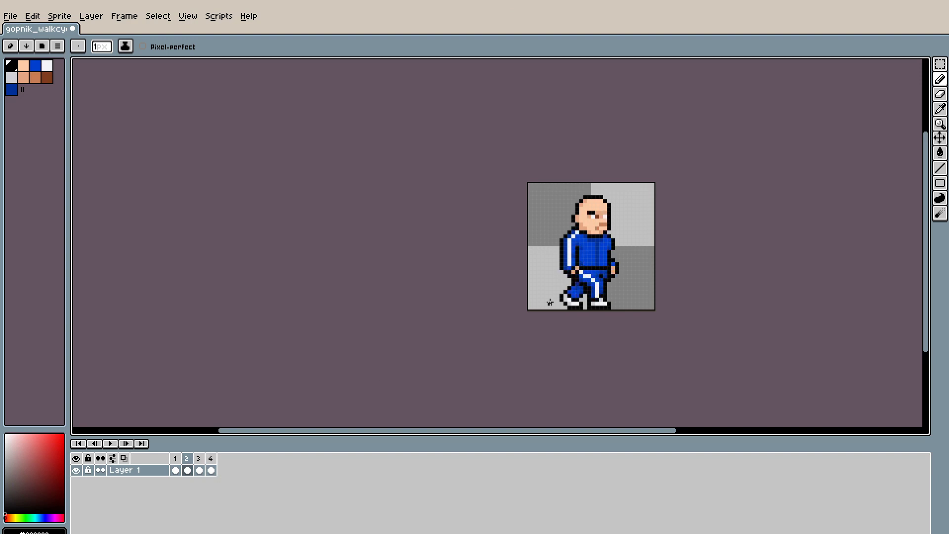
Step: Move the head and torso down one pixel in frame 4
{"action": "scroll", "coordinate": [791, 263], "scroll_direction": "up", "scroll_amount": 2}
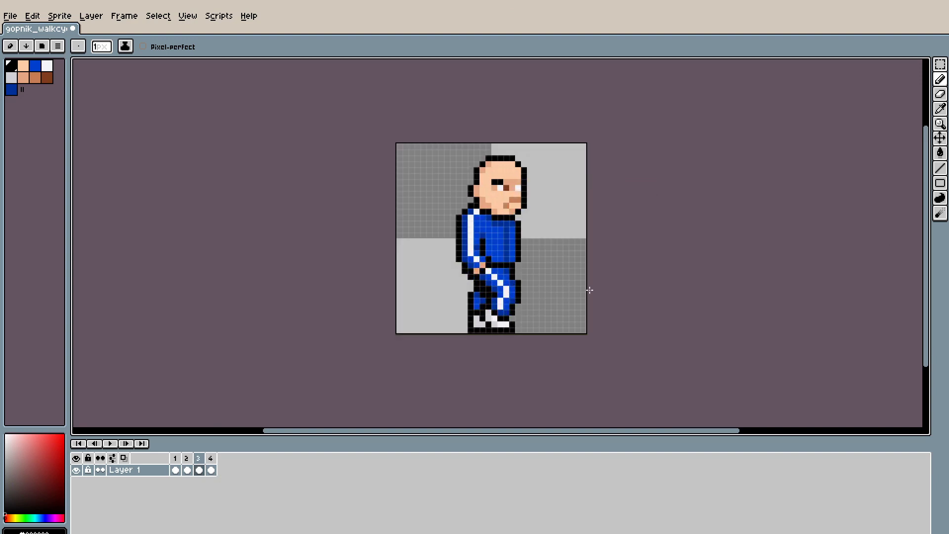
{"action": "scroll", "coordinate": [568, 295], "scroll_direction": "up", "scroll_amount": 1}
{"action": "key", "text": "m"}
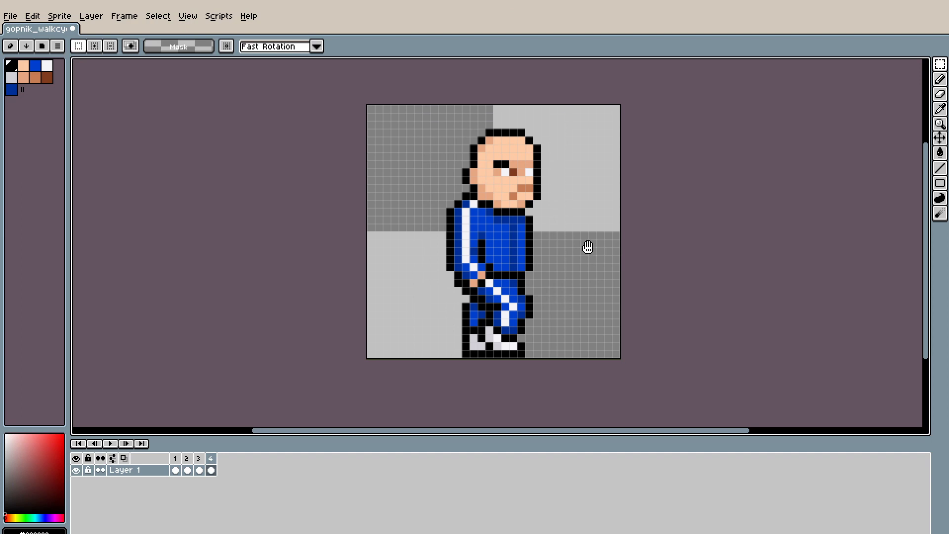
Step: Redraw the near hand and cuff in frame 4, shifting the hand one pixel back and straightening the white sleeve stripe
{"action": "key", "text": "b"}
{"action": "mouse_move", "coordinate": [519, 351]}
{"action": "left_mouse_down"}
{"action": "mouse_move", "coordinate": [518, 283]}
{"action": "mouse_move", "coordinate": [541, 306]}
{"action": "mouse_move", "coordinate": [582, 311]}
{"action": "left_mouse_up"}
{"action": "scroll", "coordinate": [559, 284], "scroll_direction": "up", "scroll_amount": 1}
{"action": "left_click_drag", "start_coordinate": [477, 311], "coordinate": [492, 328]}
{"action": "left_click", "coordinate": [477, 304], "text": "alt"}
{"action": "left_click", "coordinate": [478, 291]}
{"action": "key", "text": "m"}
{"action": "key", "text": "Left"}
{"action": "key", "text": "ctrl+d"}
{"action": "key", "text": "b"}
{"action": "left_click", "coordinate": [468, 280], "text": "alt"}
{"action": "left_click", "coordinate": [465, 291]}
{"action": "left_click", "coordinate": [491, 280], "text": "alt"}
{"action": "left_click_drag", "start_coordinate": [489, 292], "coordinate": [489, 303]}
{"action": "left_click", "coordinate": [478, 268], "text": "alt"}
{"action": "left_click", "coordinate": [504, 259]}
Step: Replace the legs in frame 4 with black outlines of striding legs and shoes, the rear heel lifted
{"action": "left_click", "coordinate": [560, 292], "text": "alt"}
{"action": "mouse_move", "coordinate": [566, 301]}
{"action": "left_mouse_down"}
{"action": "mouse_move", "coordinate": [558, 298]}
{"action": "mouse_move", "coordinate": [584, 292]}
{"action": "mouse_move", "coordinate": [588, 366]}
{"action": "left_mouse_up"}
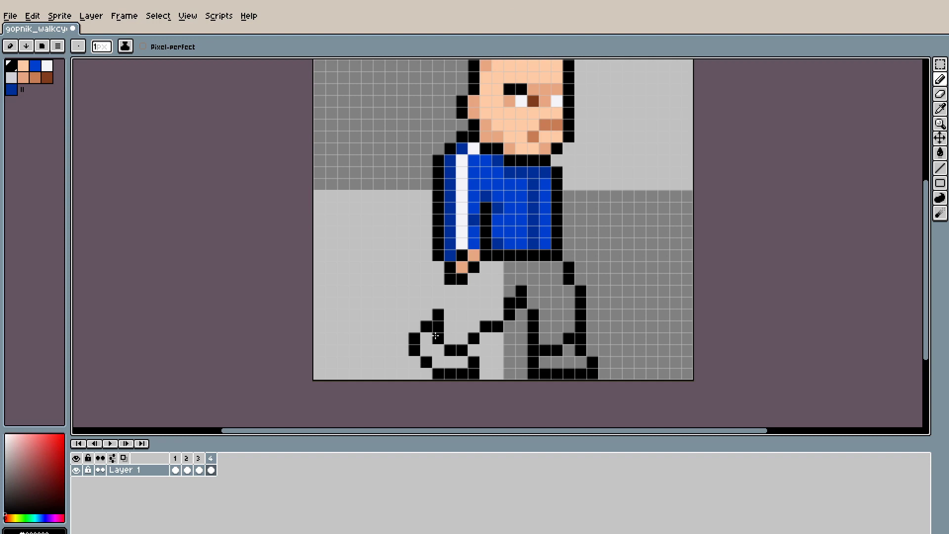
{"action": "left_click_drag", "start_coordinate": [446, 296], "coordinate": [450, 290]}
{"action": "left_click_drag", "start_coordinate": [483, 302], "coordinate": [470, 310]}
Step: Fill the outlined trousers in frame 4 with the tracksuit blue
{"action": "left_click", "coordinate": [496, 250], "text": "alt"}
{"action": "key", "text": "g"}
{"action": "left_click", "coordinate": [483, 287]}
Step: Colour both shoes in frame 4 white with light grey shading
{"action": "left_click", "coordinate": [460, 245], "text": "alt"}
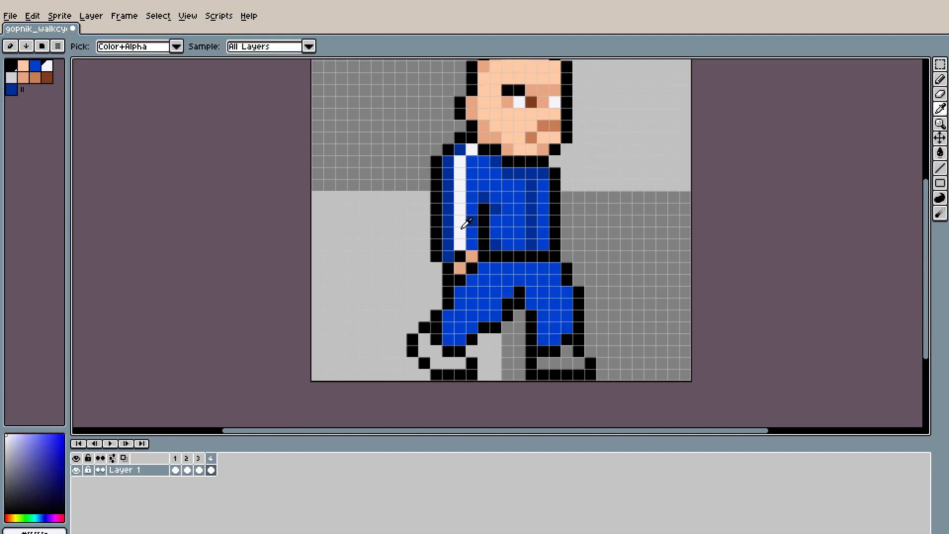
{"action": "left_click", "coordinate": [440, 361]}
{"action": "left_click", "coordinate": [561, 362]}
{"action": "key", "text": "Left"}
{"action": "left_click", "coordinate": [497, 343], "text": "alt"}
{"action": "key", "text": "Right"}
{"action": "left_click", "coordinate": [543, 363]}
Step: Shade the trousers in frame 4 with dark blue and paint a white side stripe down the rear leg
{"action": "left_click", "coordinate": [447, 329], "text": "alt"}
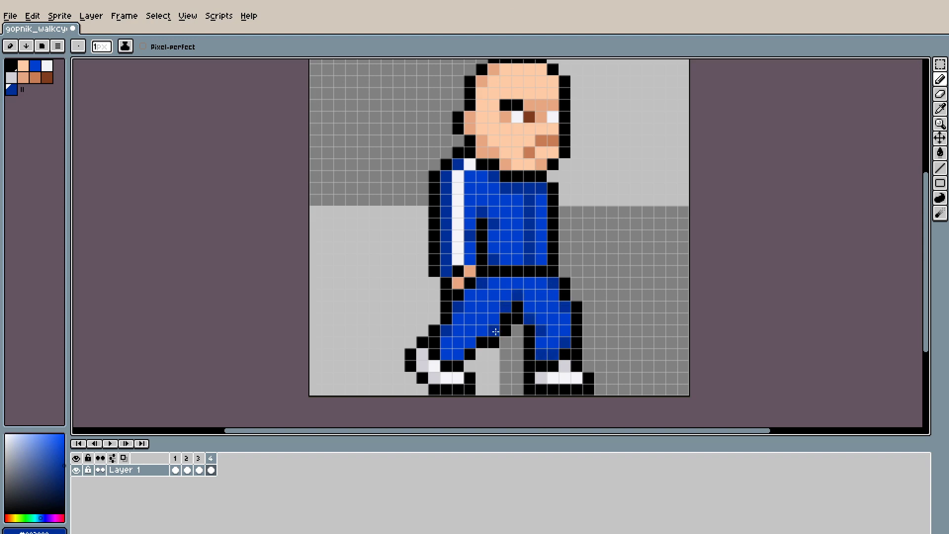
{"action": "left_click", "coordinate": [483, 342]}
{"action": "left_click_drag", "start_coordinate": [453, 328], "coordinate": [460, 335]}
{"action": "left_click", "coordinate": [442, 373], "text": "alt"}
{"action": "scroll", "coordinate": [535, 312], "scroll_direction": "down", "scroll_amount": 4}
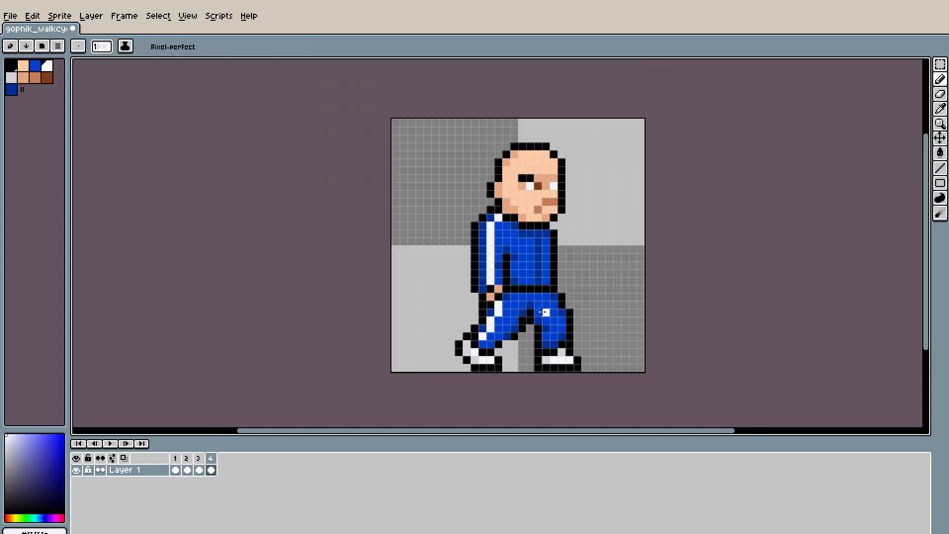
Step: Play back the walk animation and hide the grid on the canvas
{"action": "key", "text": "comma"}
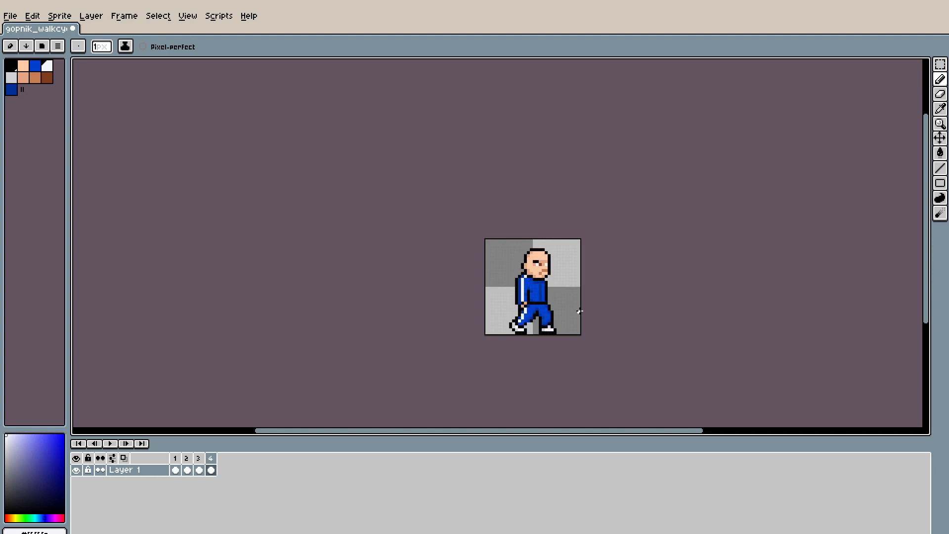
{"action": "scroll", "coordinate": [580, 311], "scroll_direction": "up", "scroll_amount": 3}
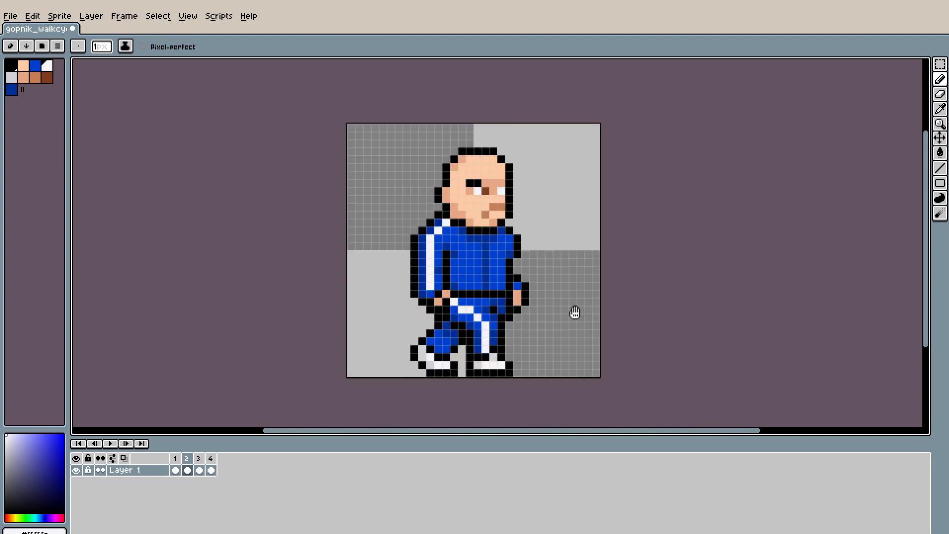
{"action": "left_click", "coordinate": [192, 18]}
{"action": "mouse_move", "coordinate": [212, 57]}
{"action": "left_click", "coordinate": [325, 84]}
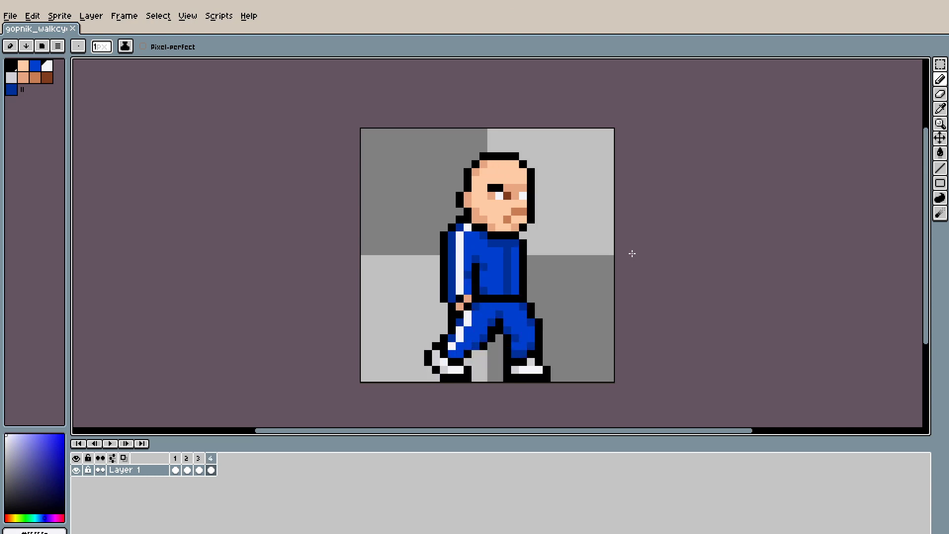
Step: Return to frame 1 and add a new layer above the character layer
{"action": "scroll", "coordinate": [631, 254], "scroll_direction": "down", "scroll_amount": 2}
{"action": "key", "text": "Left"}
{"action": "scroll", "coordinate": [632, 262], "scroll_direction": "up", "scroll_amount": 1}
{"action": "left_click_drag", "start_coordinate": [628, 254], "coordinate": [654, 249]}
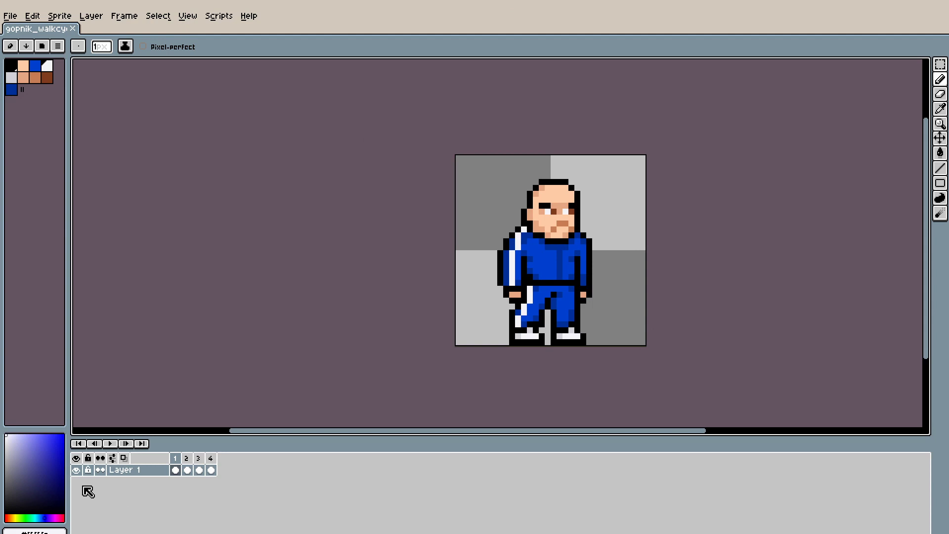
{"action": "left_click", "coordinate": [91, 16]}
{"action": "left_click", "coordinate": [108, 55]}
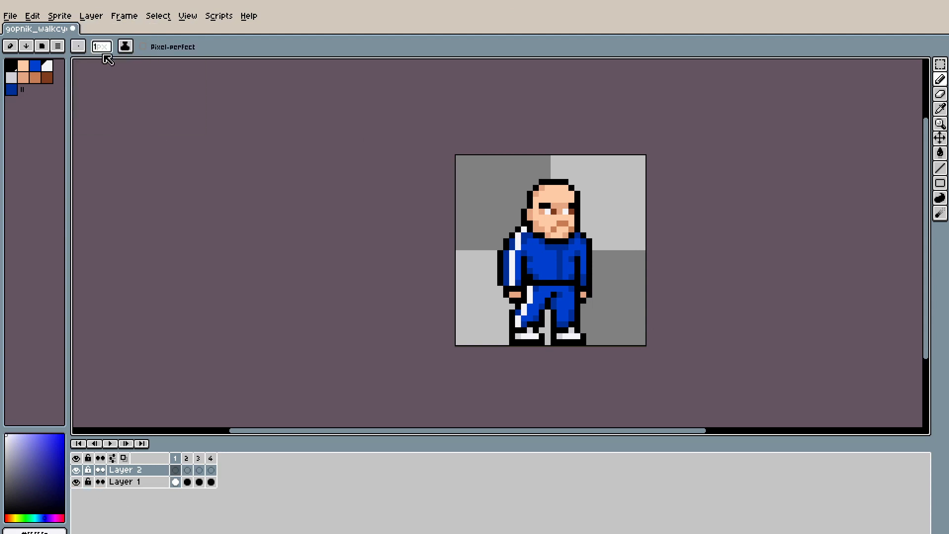
Step: Add a pure red and a bright green to the palette
{"action": "scroll", "coordinate": [506, 307], "scroll_direction": "up", "scroll_amount": 3}
{"action": "scroll", "coordinate": [592, 316], "scroll_direction": "down", "scroll_amount": 2}
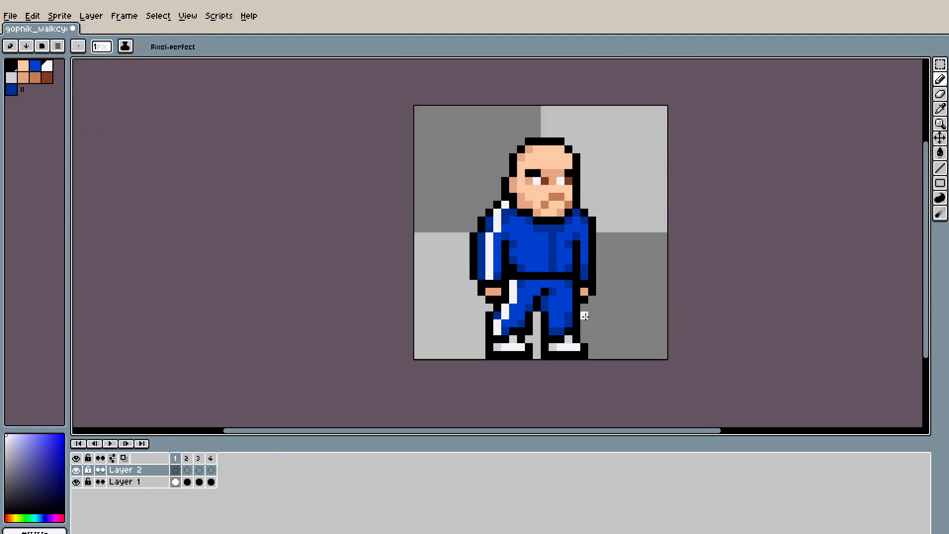
{"action": "left_click_drag", "start_coordinate": [43, 479], "coordinate": [12, 506]}
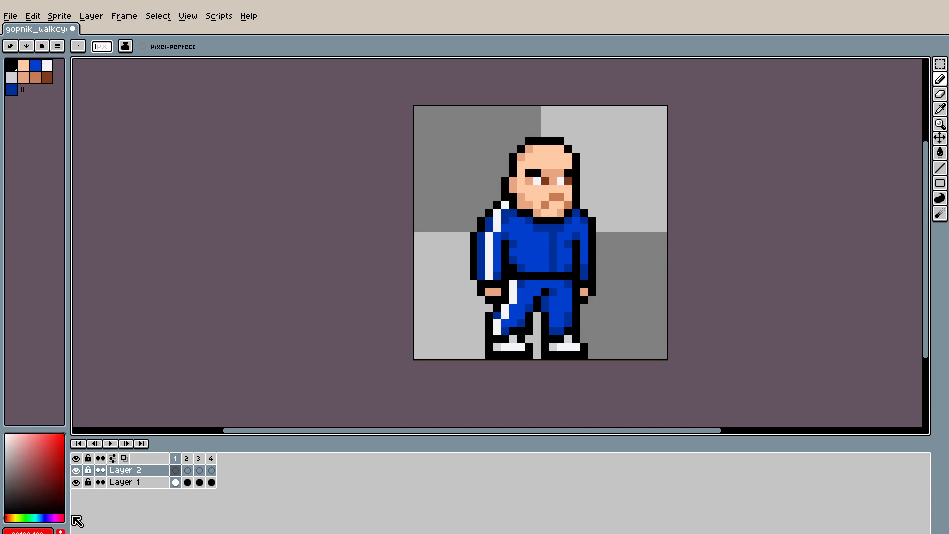
{"action": "left_click", "coordinate": [34, 517]}
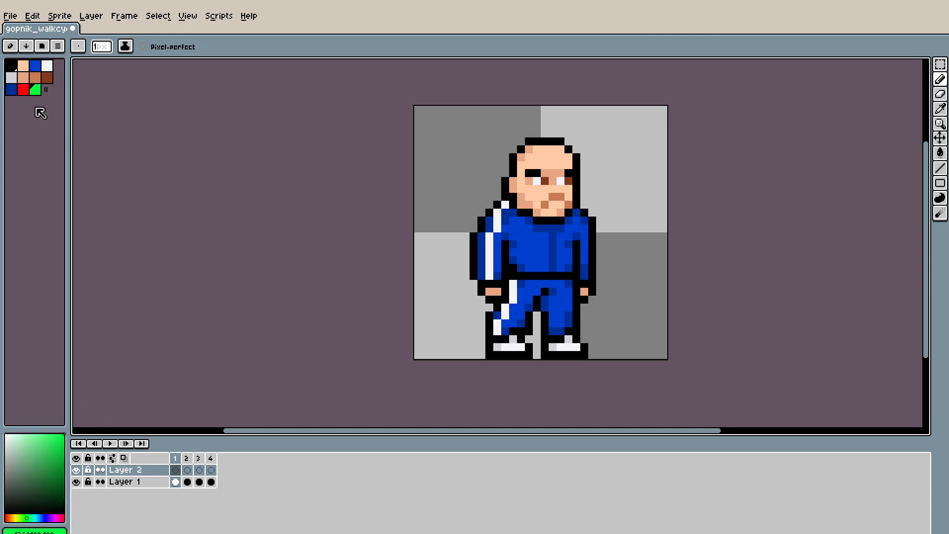
Step: Trace the legs in frame 1 on Layer 2, with a red line on the near leg and green on the far leg
{"action": "left_click", "coordinate": [23, 89]}
{"action": "left_click", "coordinate": [940, 168]}
{"action": "left_click", "coordinate": [546, 277]}
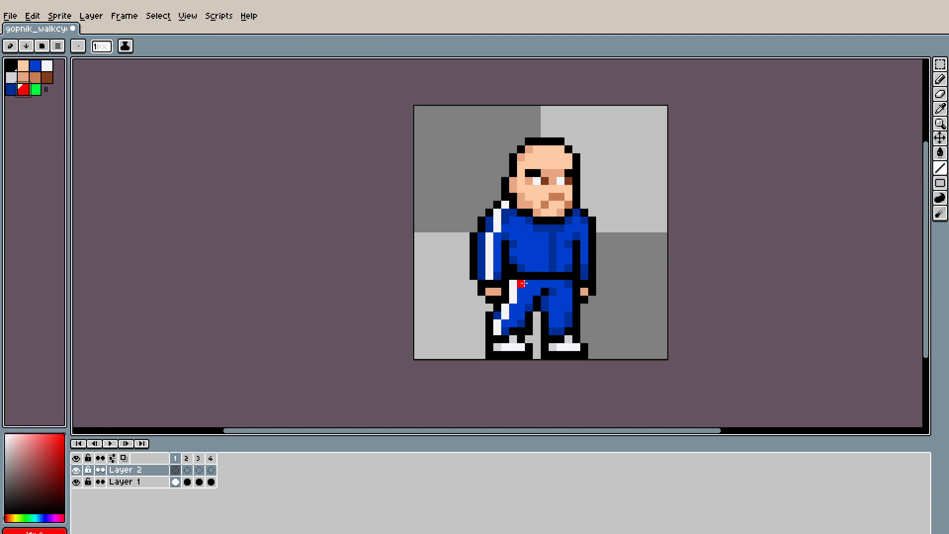
{"action": "left_click_drag", "start_coordinate": [523, 283], "coordinate": [506, 345]}
{"action": "left_click", "coordinate": [35, 89]}
{"action": "left_click_drag", "start_coordinate": [562, 282], "coordinate": [563, 350]}
Step: Trace the near leg in red and the far leg in green in frame 2 on Layer 2
{"action": "key", "text": "Right"}
{"action": "left_click", "coordinate": [23, 89]}
{"action": "mouse_move", "coordinate": [521, 283]}
{"action": "left_mouse_down"}
{"action": "mouse_move", "coordinate": [551, 305]}
{"action": "mouse_move", "coordinate": [553, 325]}
{"action": "mouse_move", "coordinate": [513, 322]}
{"action": "mouse_move", "coordinate": [515, 313]}
{"action": "left_mouse_up"}
{"action": "left_click", "coordinate": [35, 89]}
Step: Trace the bent near leg in red and the far leg in green down to the shoes in frame 3
{"action": "key", "text": "Right"}
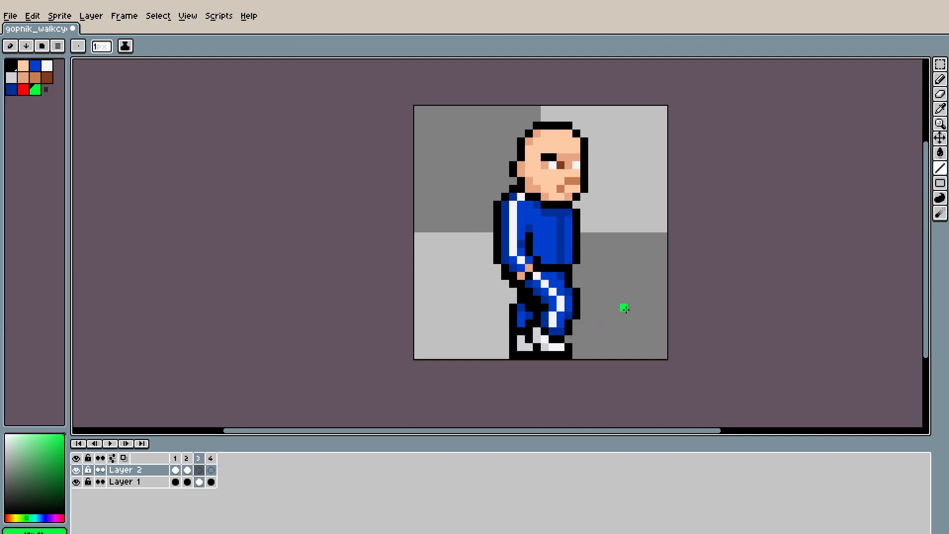
{"action": "left_click", "coordinate": [23, 90]}
{"action": "left_click_drag", "start_coordinate": [537, 275], "coordinate": [553, 293]}
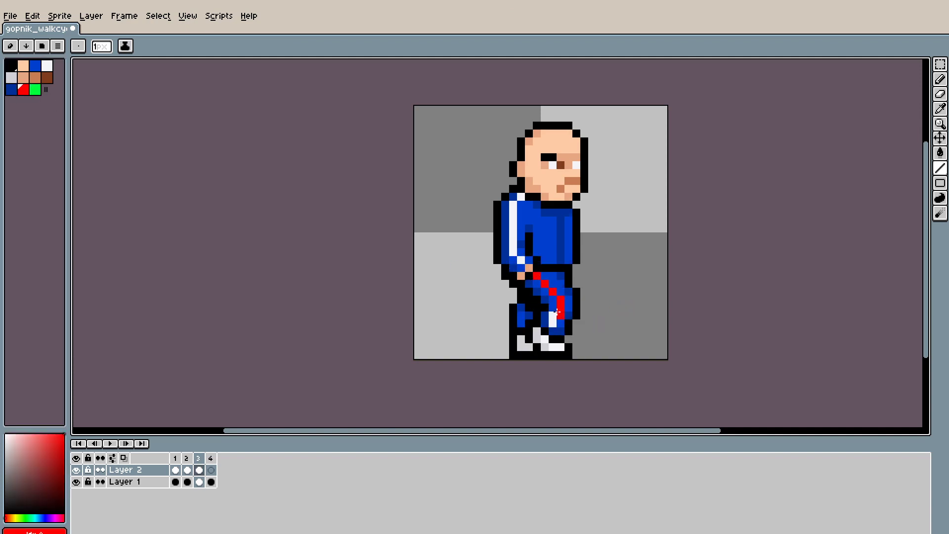
{"action": "left_click", "coordinate": [35, 90]}
{"action": "left_click", "coordinate": [529, 315]}
{"action": "mouse_move", "coordinate": [522, 321]}
{"action": "left_mouse_down"}
{"action": "mouse_move", "coordinate": [521, 336]}
{"action": "mouse_move", "coordinate": [542, 337]}
{"action": "left_mouse_up"}
{"action": "left_click", "coordinate": [24, 89]}
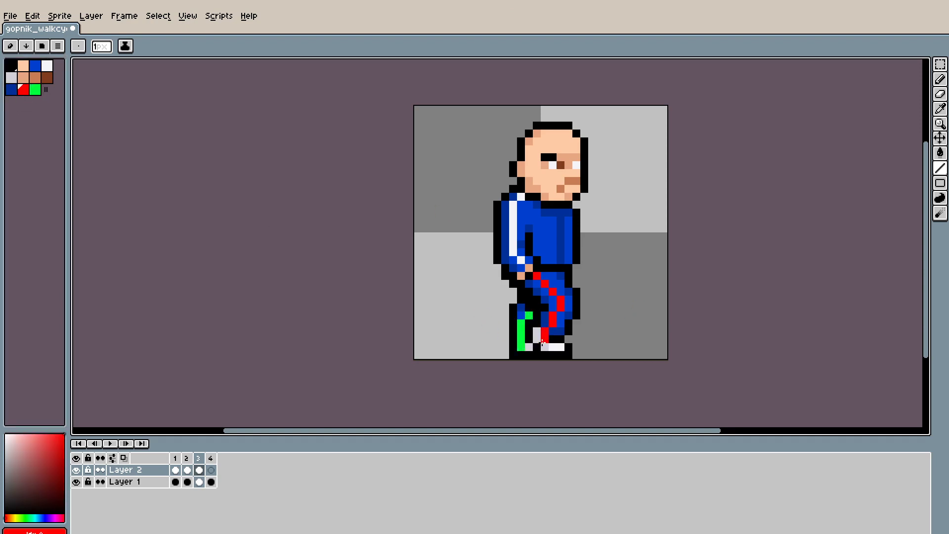
Step: Extend the green far-leg line in frame 2 down into the rear shoe
{"action": "key", "text": "comma"}
{"action": "left_click", "coordinate": [36, 90]}
{"action": "left_click", "coordinate": [495, 341]}
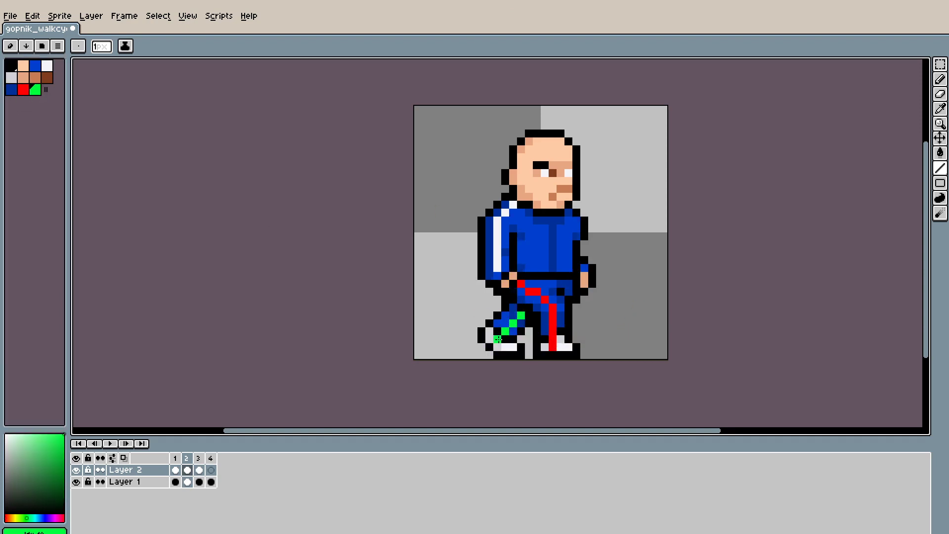
Step: Step back and forth through the four frames to compare the red and green leg lines
{"action": "key", "text": "comma"}
{"action": "key", "text": "period"}
{"action": "key", "text": "period"}
{"action": "key", "text": "period"}
{"action": "key", "text": "comma"}
{"action": "key", "text": "comma"}
{"action": "key", "text": "period"}
{"action": "key", "text": "comma"}
{"action": "key", "text": "period"}
{"action": "key", "text": "period"}
Step: Trace the rear near leg in red and the front far leg in green in frame 4, and play the animation
{"action": "left_click", "coordinate": [24, 89]}
{"action": "left_click_drag", "start_coordinate": [521, 292], "coordinate": [505, 324]}
{"action": "left_click", "coordinate": [35, 90]}
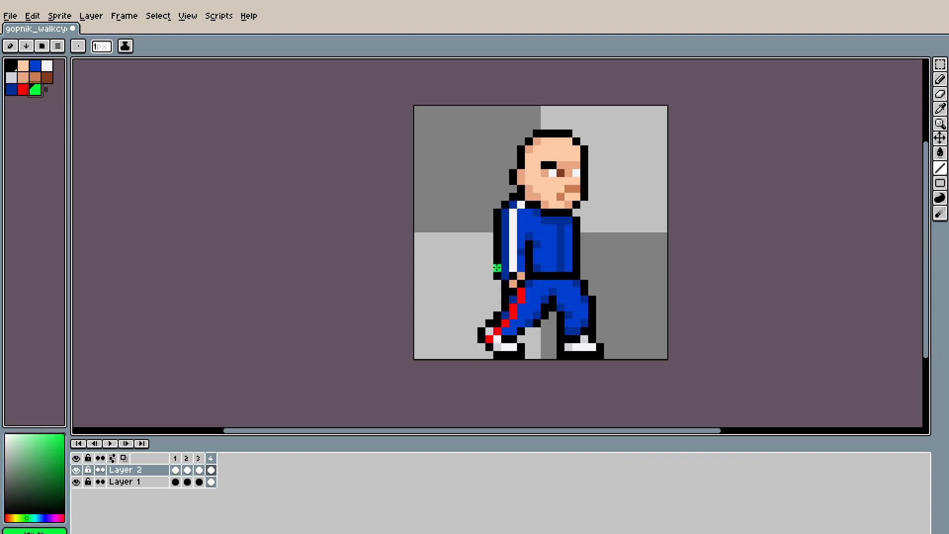
{"action": "left_click_drag", "start_coordinate": [577, 341], "coordinate": [576, 349]}
{"action": "key", "text": "Return"}
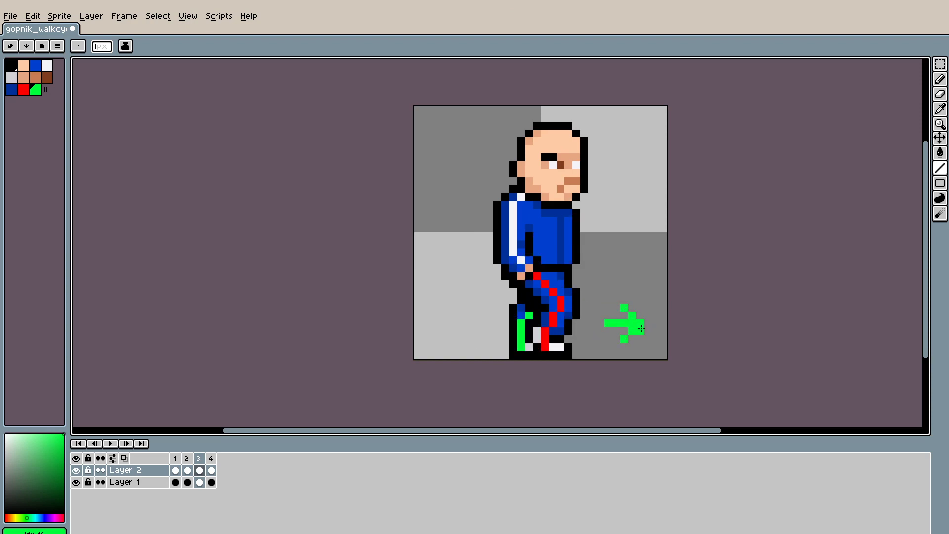
Step: Step back and forth through the four frames to compare the red and green leg lines
{"action": "key", "text": "Right"}
{"action": "key", "text": "Left"}
{"action": "key", "text": "Left"}
{"action": "key", "text": "Left"}
{"action": "key", "text": "Right"}
{"action": "key", "text": "Right"}
{"action": "key", "text": "Left"}
{"action": "key", "text": "Left"}
{"action": "key", "text": "Right"}
Step: Draw a red arrow pointing backward and a green arrow pointing forward beside the legs in frame 4
{"action": "left_click", "coordinate": [23, 90]}
{"action": "key", "text": "Left"}
{"action": "key", "text": "Right"}
{"action": "mouse_move", "coordinate": [500, 323]}
{"action": "left_mouse_down"}
{"action": "mouse_move", "coordinate": [463, 321]}
{"action": "mouse_move", "coordinate": [481, 308]}
{"action": "mouse_move", "coordinate": [465, 326]}
{"action": "mouse_move", "coordinate": [482, 338]}
{"action": "mouse_move", "coordinate": [462, 319]}
{"action": "left_mouse_up"}
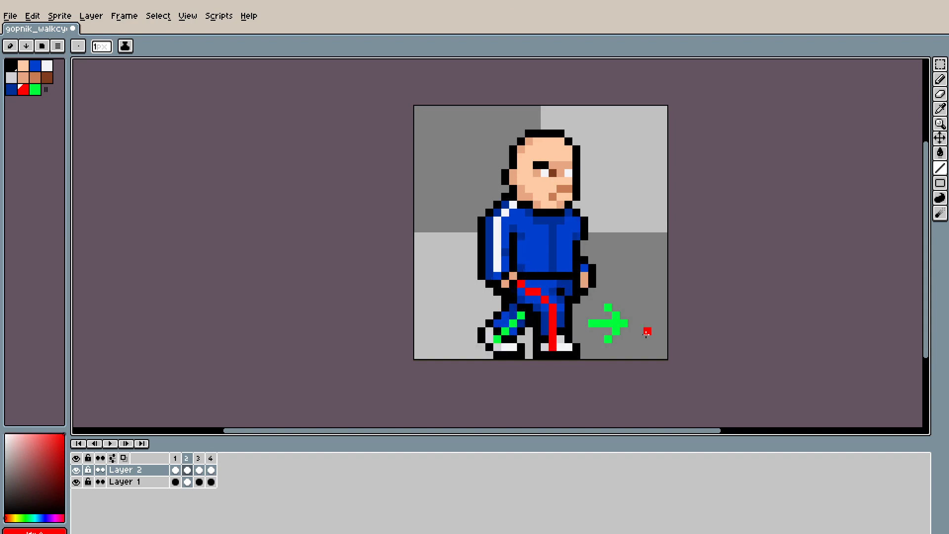
{"action": "left_click", "coordinate": [35, 89]}
{"action": "left_click_drag", "start_coordinate": [613, 315], "coordinate": [644, 315]}
{"action": "left_click", "coordinate": [631, 331]}
{"action": "left_click", "coordinate": [648, 331]}
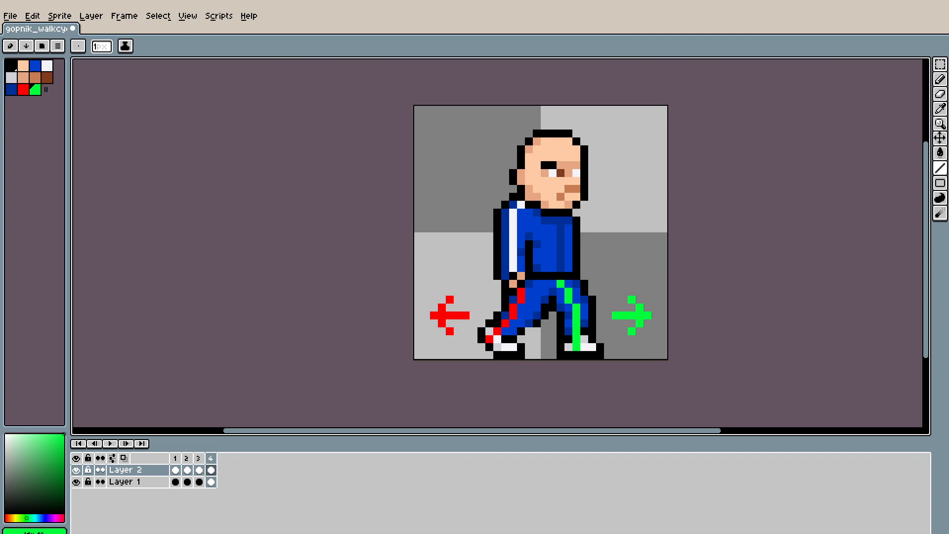
Step: Add magenta to the palette and draw a vertical magenta guide in front of the head in frame 2
{"action": "left_click", "coordinate": [55, 518]}
{"action": "left_click", "coordinate": [63, 531]}
{"action": "key", "text": "Left"}
{"action": "key", "text": "Left"}
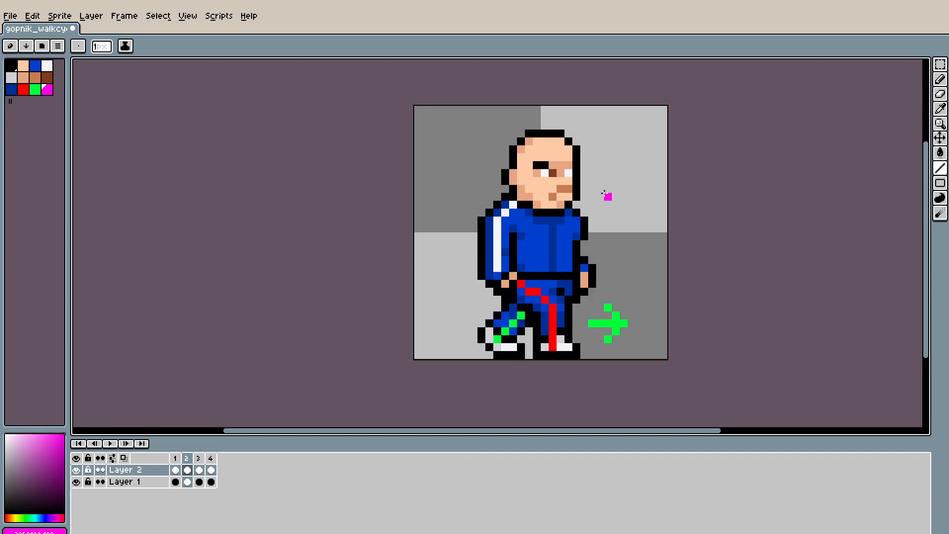
{"action": "left_click_drag", "start_coordinate": [631, 189], "coordinate": [632, 142]}
Step: Hide Layer 2 and export all frames as a sprite sheet by rows in 3 columns, visible layers only, to gopnik_walkcycle.png
{"action": "left_click", "coordinate": [77, 470]}
{"action": "left_click", "coordinate": [14, 17]}
{"action": "left_click", "coordinate": [15, 17]}
{"action": "left_click", "coordinate": [15, 17]}
{"action": "left_click", "coordinate": [63, 136]}
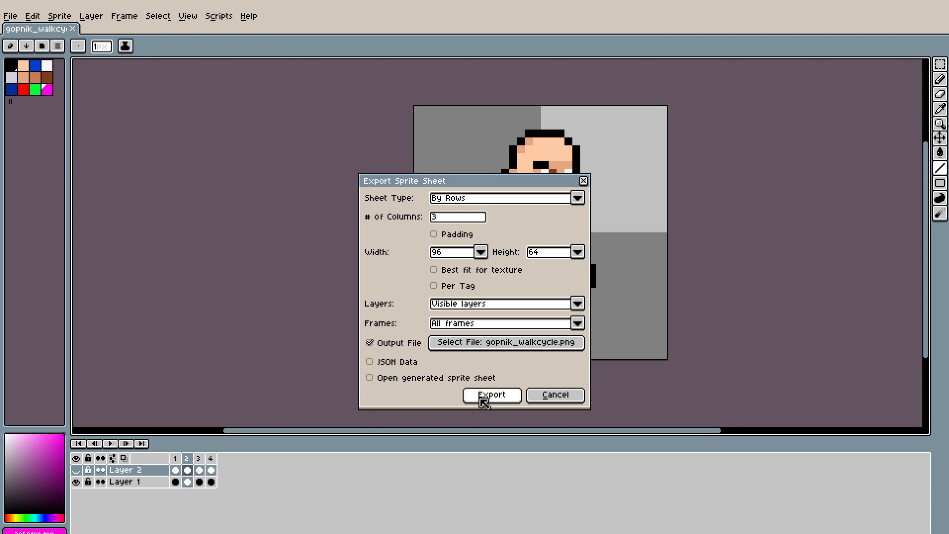
{"action": "left_click", "coordinate": [484, 402]}
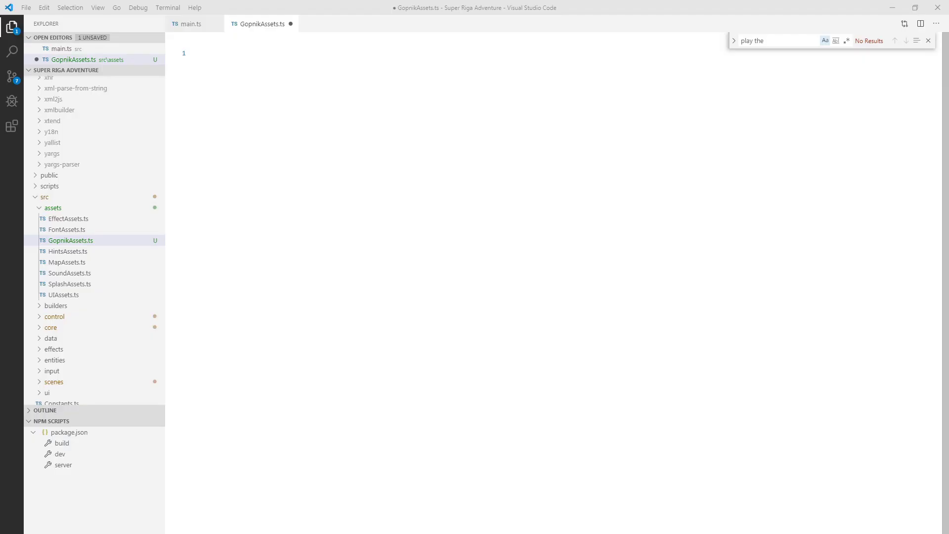
Step: In Visual Studio Code, start GopnikAssets.ts with a "Sprite ids" comment and the exported constant SPRITE_GOPNIK = 'gopnik'
{"action": "left_click", "coordinate": [322, 111]}
{"action": "type", "text": "// Sprite ids"}
{"action": "key", "text": "Return"}
{"action": "type", "text": "e"}
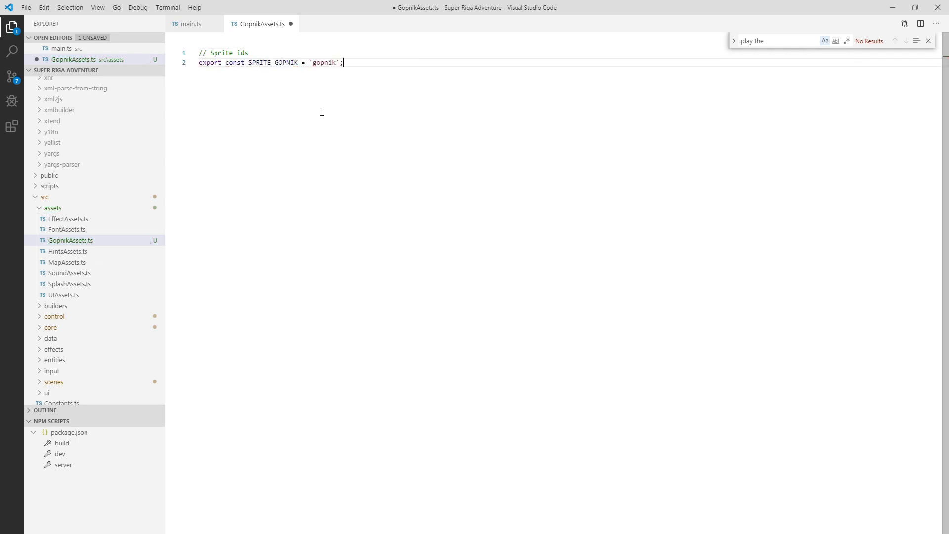
Step: Add an "Animation ids" comment with exported constants ANIM_GOPNIK_IDLE = 'gopnik_idle' and ANIM_GOPNIK_WALK = 'gopnik_walk'
{"action": "key", "text": "Return"}
{"action": "key", "text": "Return"}
{"action": "type", "text": "// Animation ids"}
{"action": "key", "text": "Return"}
{"action": "type", "text": "export const ANIM_GOPNIK"}
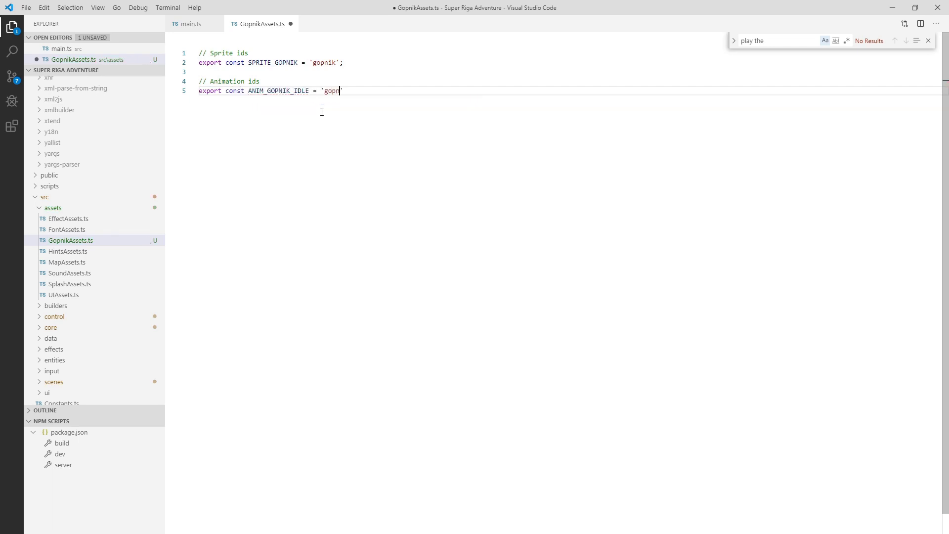
{"action": "type", "text": "_IDLE = 'gopnik_idle';"}
{"action": "key", "text": "Return"}
{"action": "type", "text": "export const ANIM"}
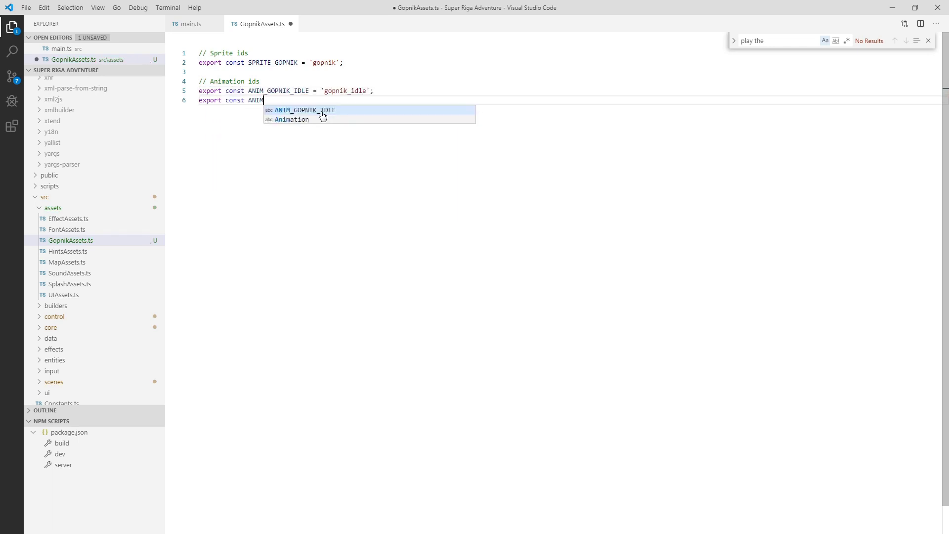
{"action": "type", "text": "_GOPNIK_W"}
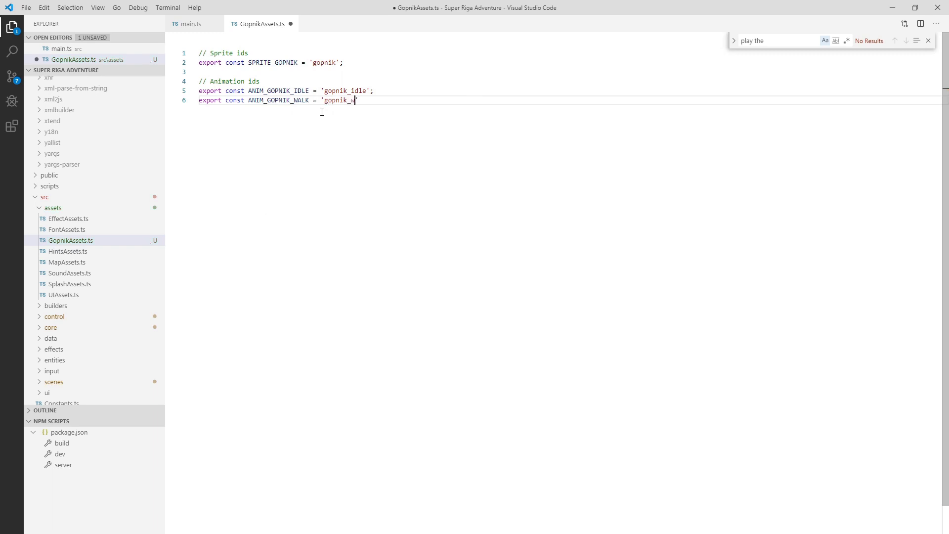
{"action": "type", "text": "ALK = 'gopnik_walk';"}
Step: Add the exported function loadGopnikAssets(scene: Phaser.Scene) under a "Preload gopnik assets" doc comment
{"action": "key", "text": "Return"}
{"action": "key", "text": "Return"}
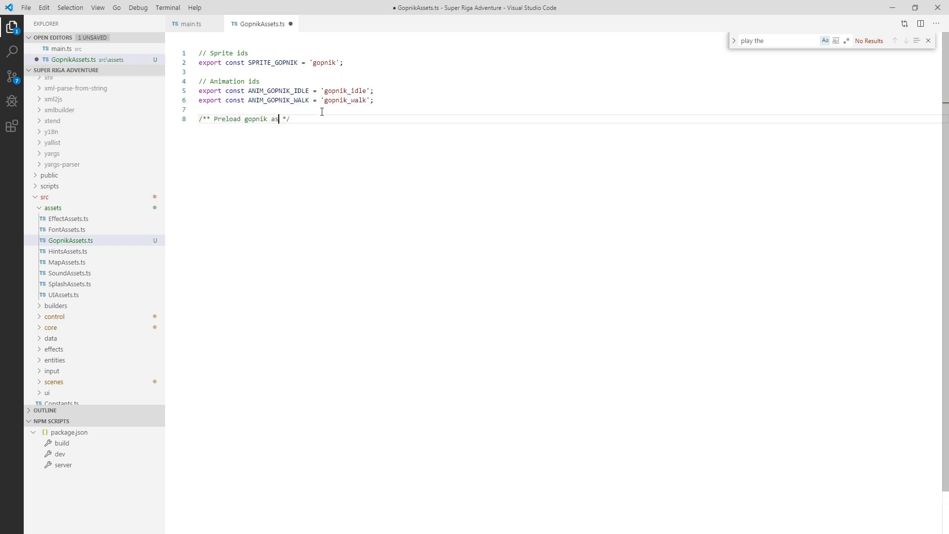
{"action": "key", "text": "Return"}
{"action": "type", "text": "export function load"}
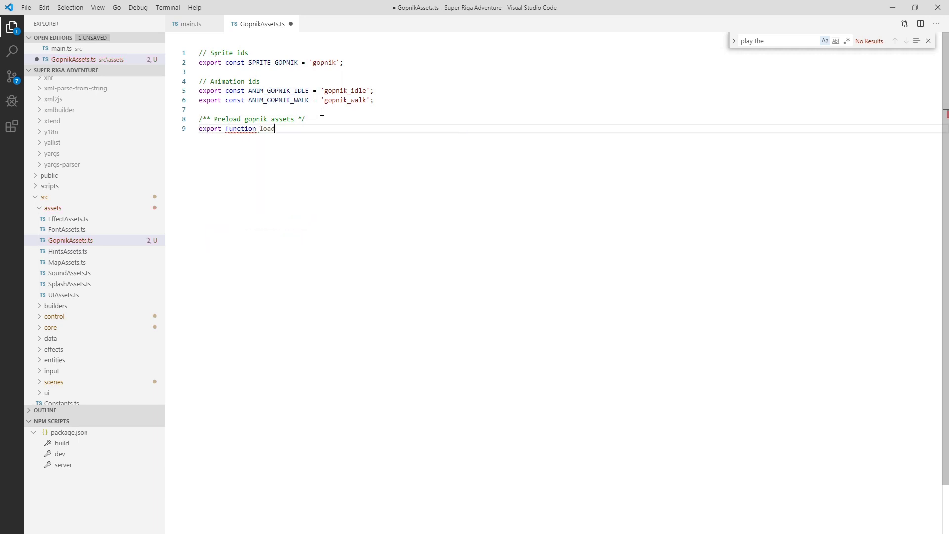
{"action": "type", "text": "GopnikAssets(scene: Phaser.Scene) {"}
{"action": "key", "text": "Return"}
Step: Load the SPRITE_GOPNIK spritesheet from 'assets/' + SPRITE_GOPNIK + '.png' with frameWidth 32 and frameHeight 32
{"action": "type", "text": "scene.load.spritesheet(SPRITE_"}
{"action": "key", "text": "Return"}
{"action": "type", "text": ", 'assets/' + SPRITE_GOPNIK "}
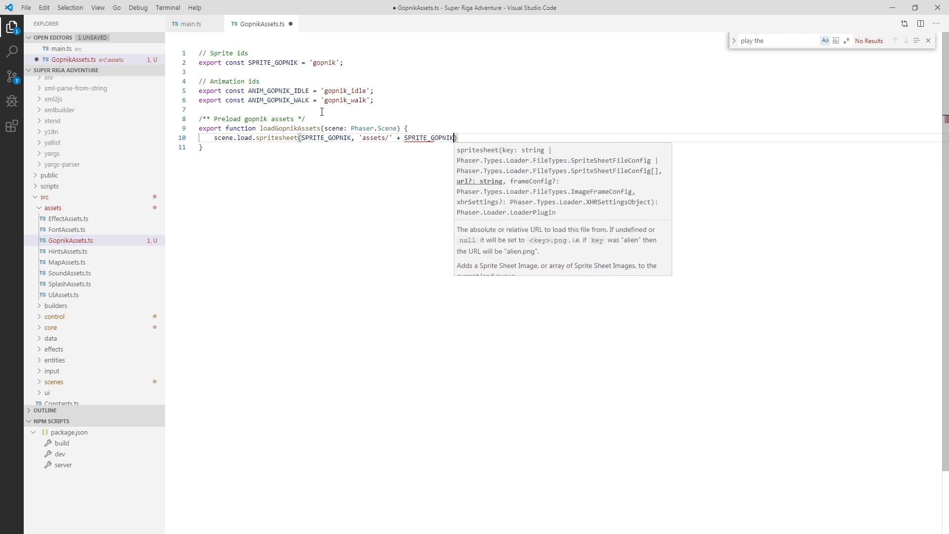
{"action": "type", "text": "+ '.png', { frameW"}
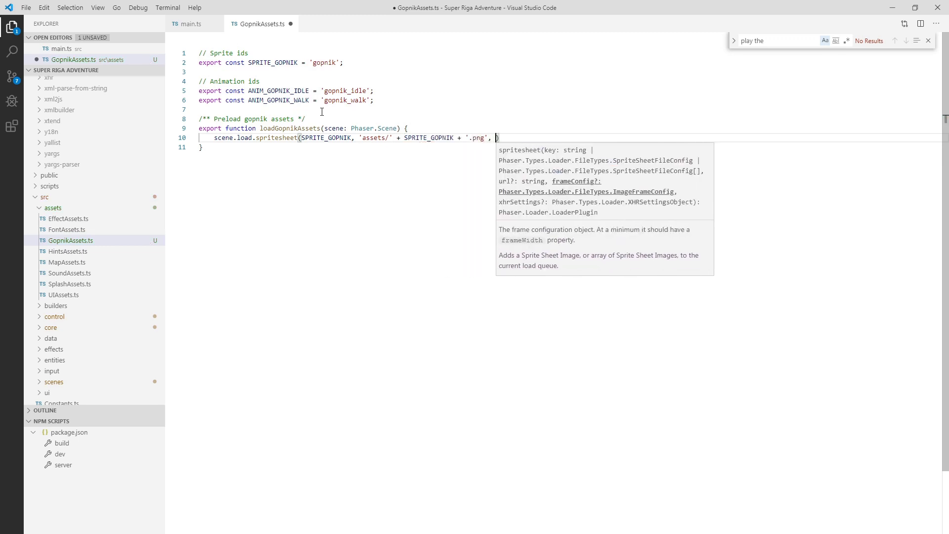
{"action": "type", "text": "idth: 32, frameHeight: 32"}
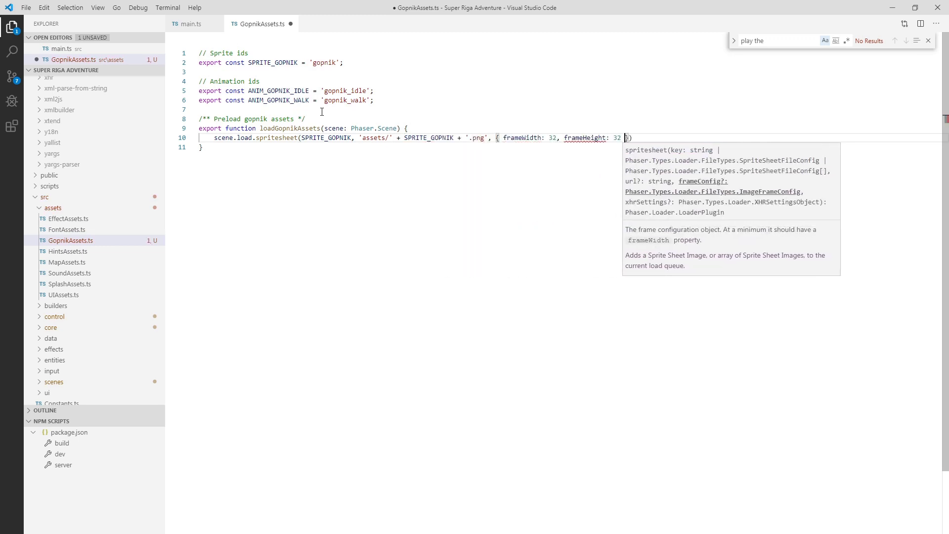
{"action": "key", "text": "End"}
{"action": "type", "text": ";"}
Step: Add the exported function createGopnikAnimations(scene: Phaser.Scene) under a "Create gopnik animations" comment, starting with const game = scene.game;
{"action": "key", "text": "Down"}
{"action": "key", "text": "Return"}
{"action": "key", "text": "Return"}
{"action": "type", "text": "/"}
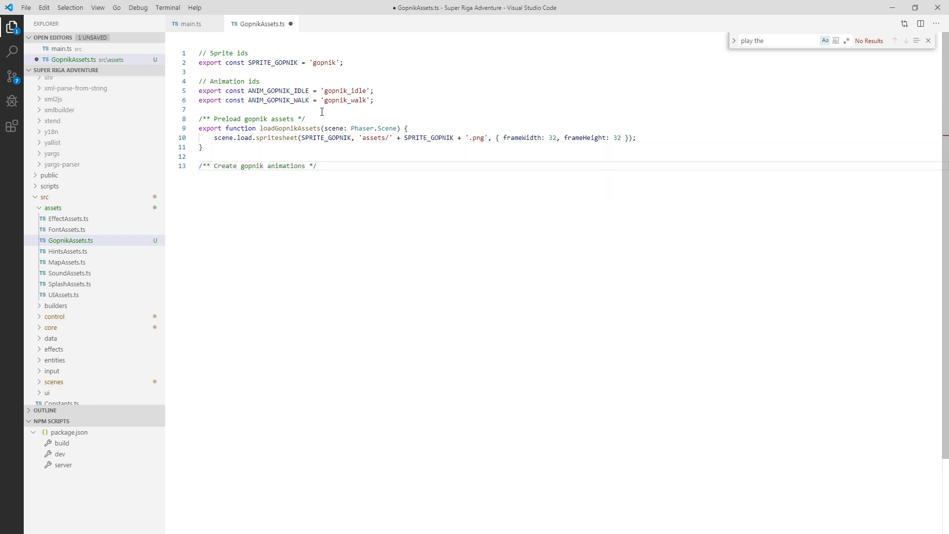
{"action": "key", "text": "Return"}
{"action": "type", "text": "export function createGopni"}
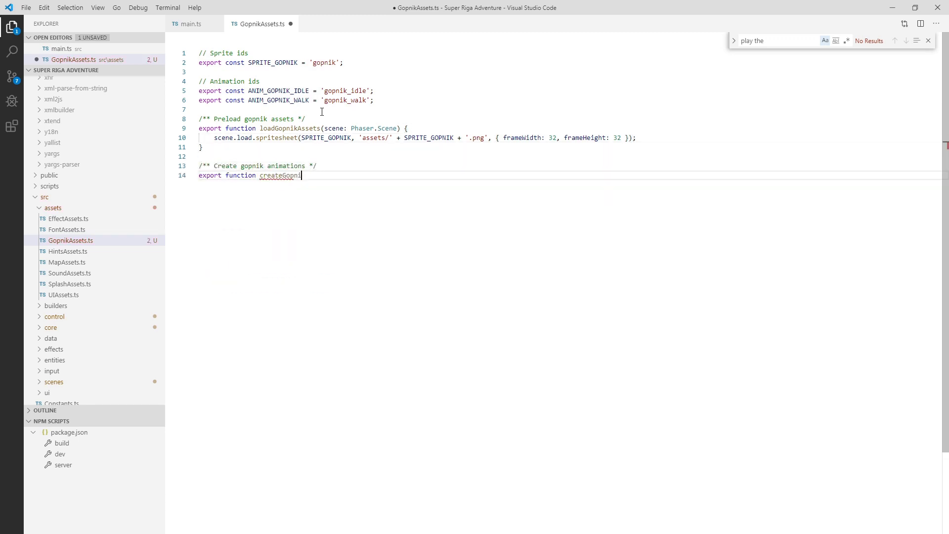
{"action": "type", "text": "kAnimations(scene: Phaser.Scene)"}
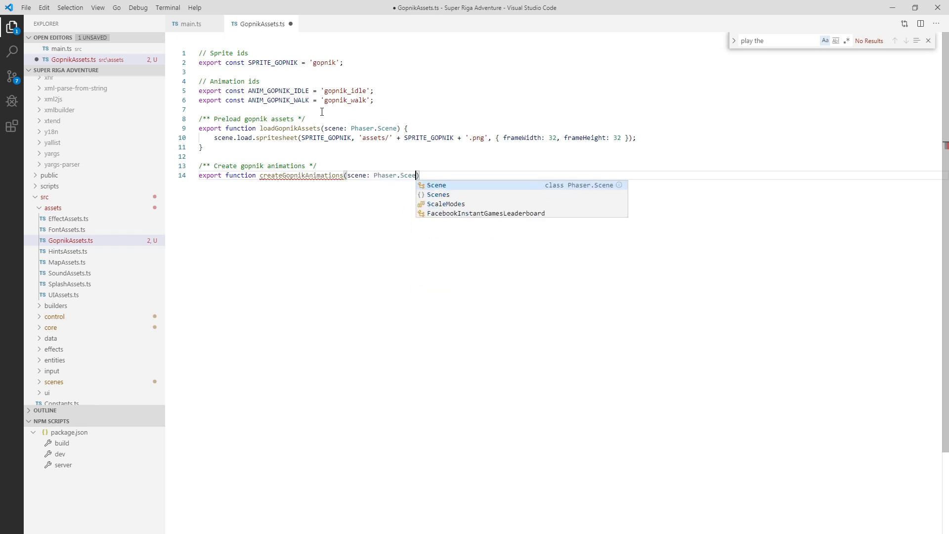
{"action": "type", "text": " {"}
{"action": "key", "text": "Return"}
{"action": "type", "text": "const game = scene.game;"}
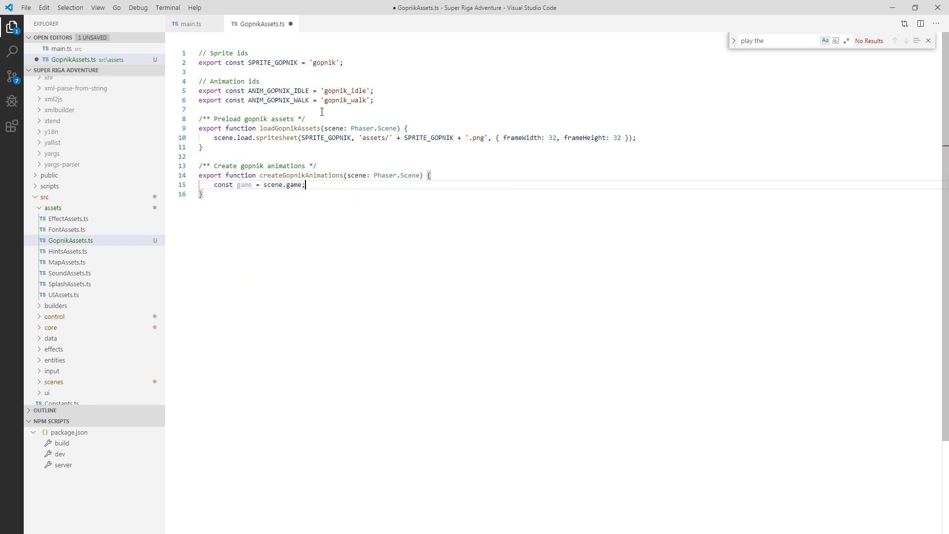
Step: Create an animation with game.anims.create, keyed ANIM_GOPNIK_IDLE, using frame 0 of SPRITE_GOPNIK
{"action": "key", "text": "Return"}
{"action": "type", "text": "game.anims.create({"}
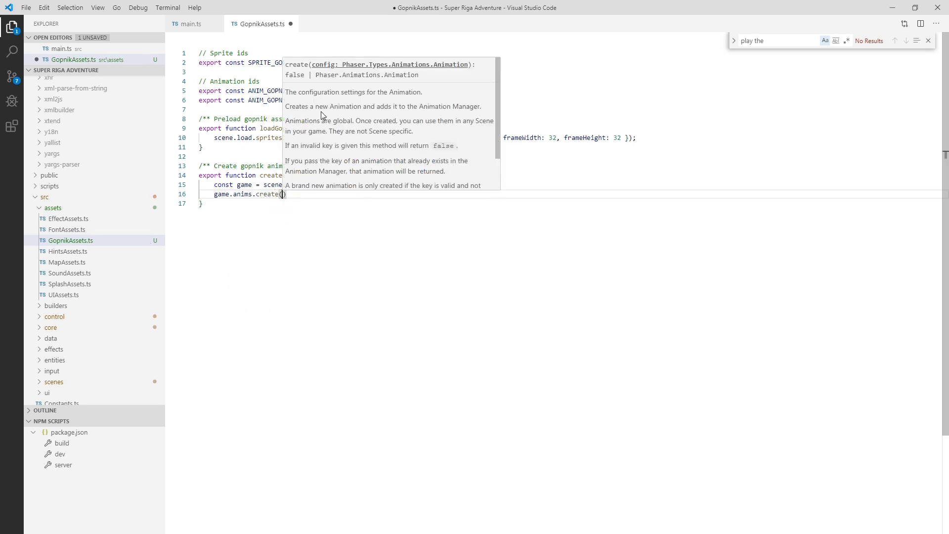
{"action": "key", "text": "Return"}
{"action": "type", "text": "key: ANIM_GO"}
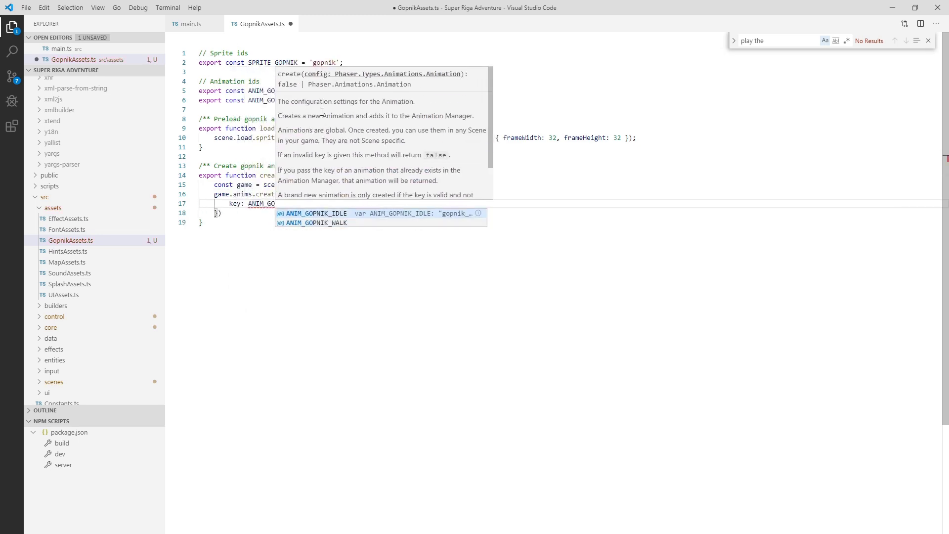
{"action": "type", "text": "PNIK_IDLE,"}
{"action": "key", "text": "Return"}
{"action": "type", "text": "frames: ["}
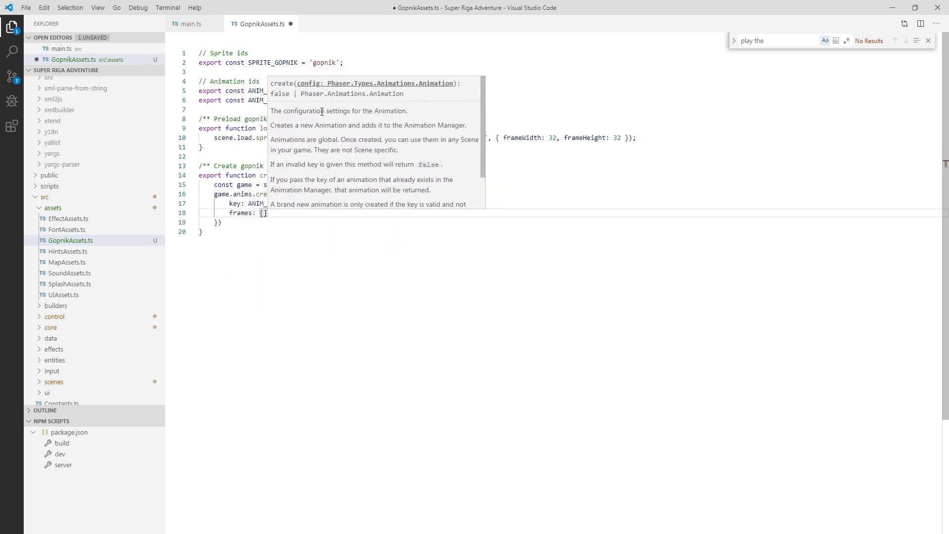
{"action": "type", "text": "{ key: SPRITE_GOPNIK, "}
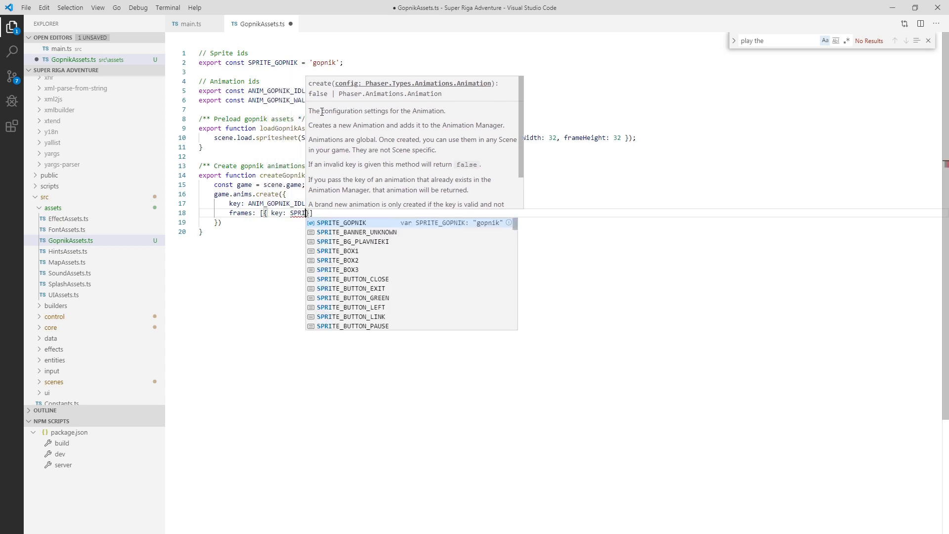
{"action": "type", "text": "frame: 0"}
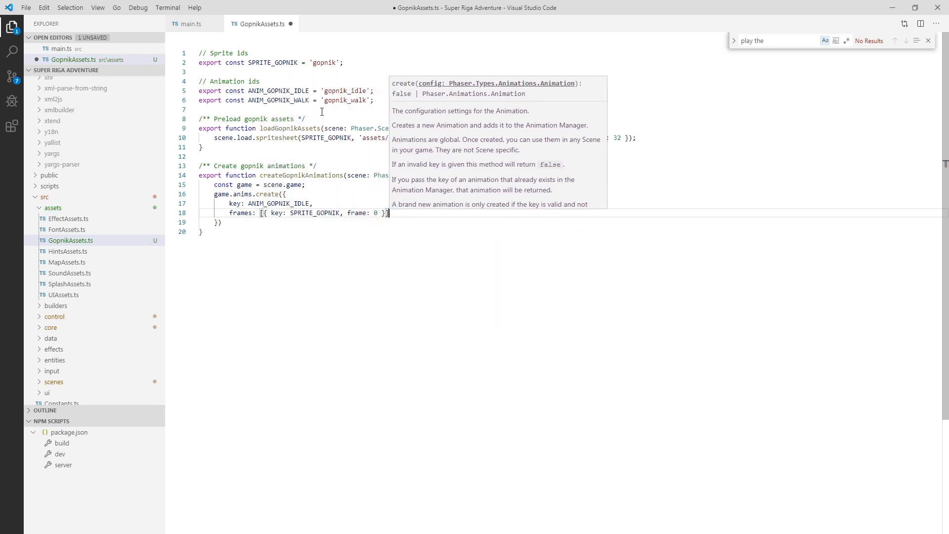
Step: Below the idle animation, add a second game.anims.create call keyed ANIM_GOPNIK_WALK
{"action": "key", "text": "Down"}
{"action": "key", "text": "Return"}
{"action": "type", "text": "game.anims.create({"}
{"action": "key", "text": "Return"}
{"action": "type", "text": "key: ANIM"}
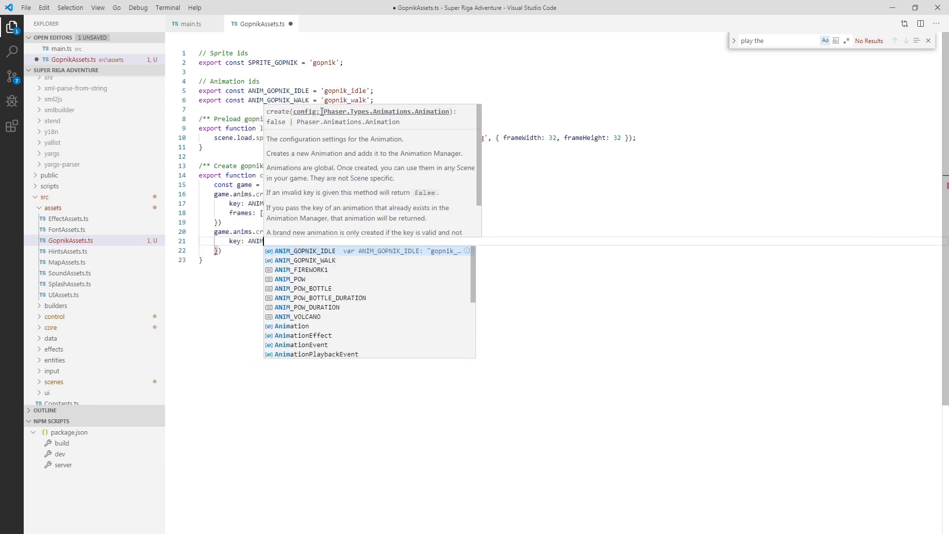
{"action": "type", "text": "_GOPNIK_WALK,"}
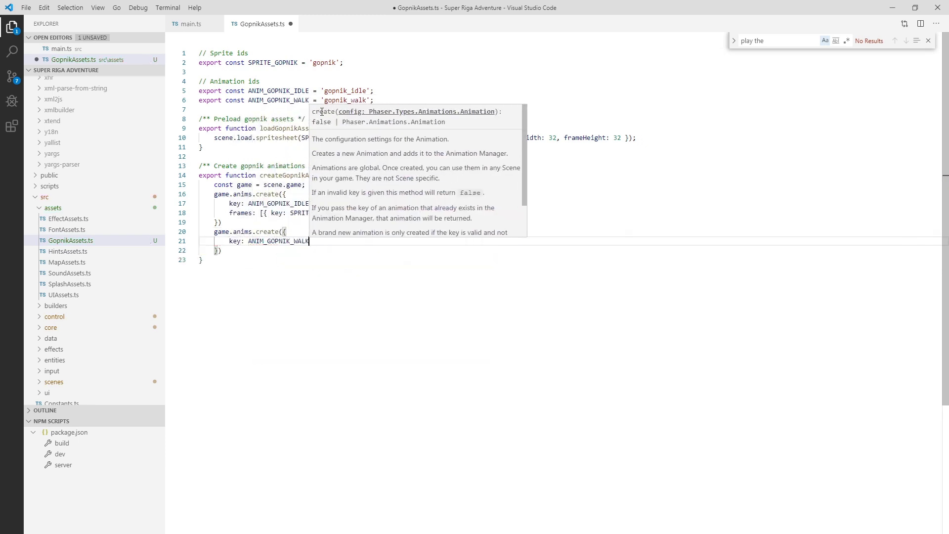
Step: Set the walk animation's frames to game.anims.generateFrameNumbers(SPRITE_GOPNIK, { frames: [1, 2, 3, 2]})
{"action": "key", "text": "Return"}
{"action": "type", "text": "frames: game.anims.gen"}
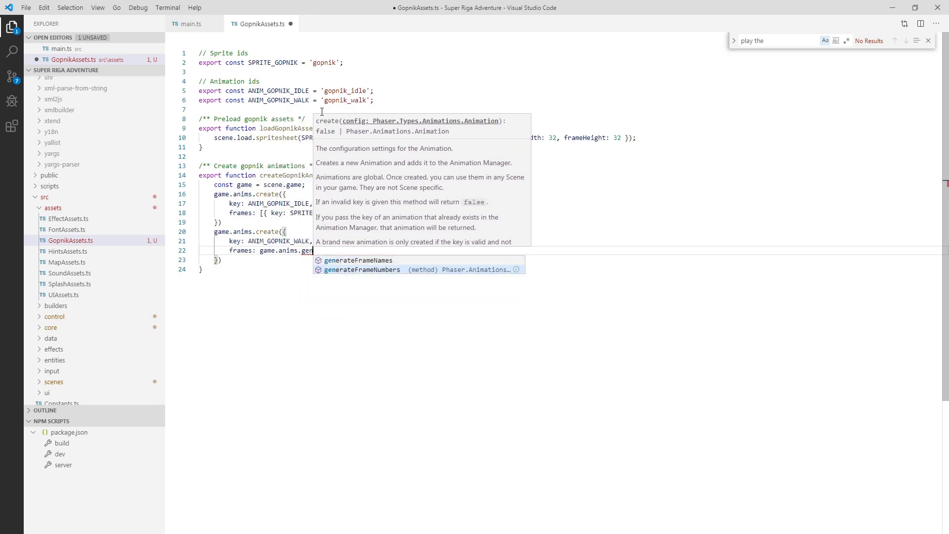
{"action": "key", "text": "Tab"}
{"action": "type", "text": "("}
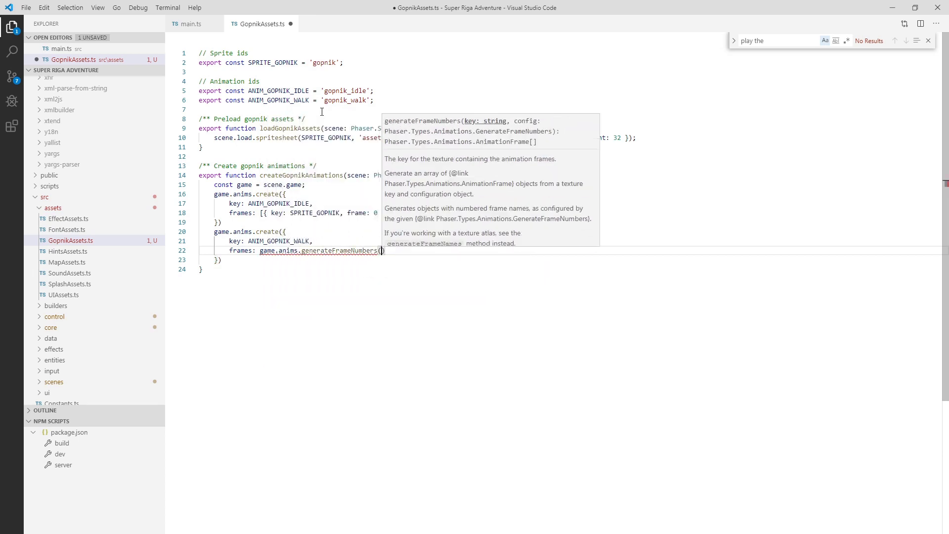
{"action": "type", "text": "SPR"}
{"action": "key", "text": "Tab"}
{"action": "type", "text": ", { frames: ["}
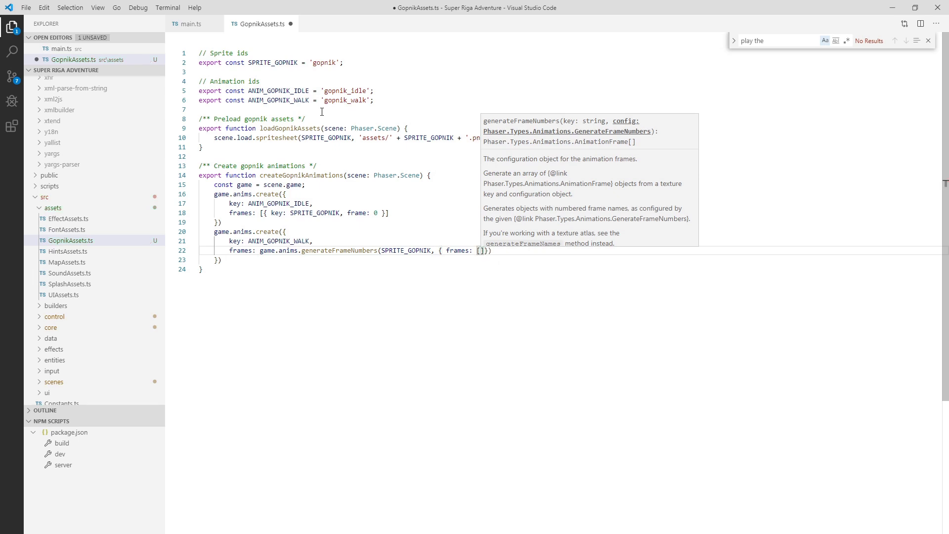
{"action": "type", "text": "1, 2, 3, 2"}
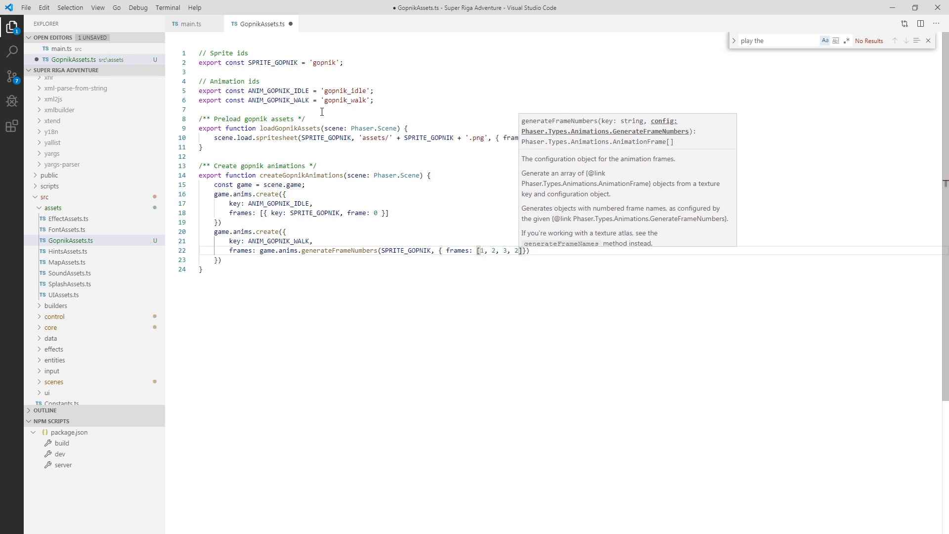
{"action": "key", "text": "Left"}
{"action": "key", "text": "Left"}
{"action": "key", "text": "Left"}
{"action": "key", "text": "Left"}
{"action": "key", "text": "Left"}
{"action": "key", "text": "Left"}
{"action": "key", "text": "Left"}
{"action": "key", "text": "Left"}
{"action": "key", "text": "Left"}
{"action": "key", "text": "Left"}
{"action": "key", "text": "Down"}
{"action": "key", "text": "Down"}
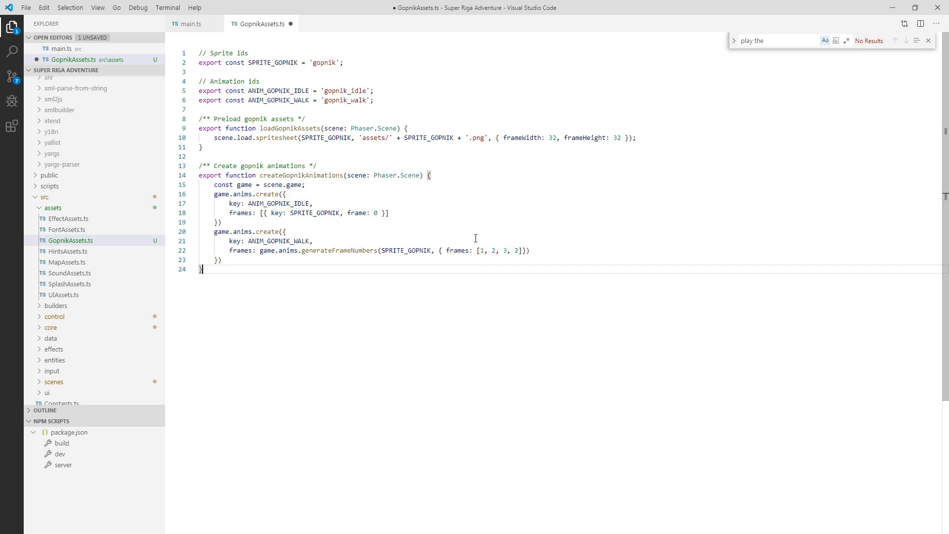
Step: Add frameRate: 6 and repeat: -1 to the walk animation and end its call with a semicolon
{"action": "left_click", "coordinate": [535, 251]}
{"action": "type", "text": ","}
{"action": "key", "text": "Return"}
{"action": "type", "text": "frameRate"}
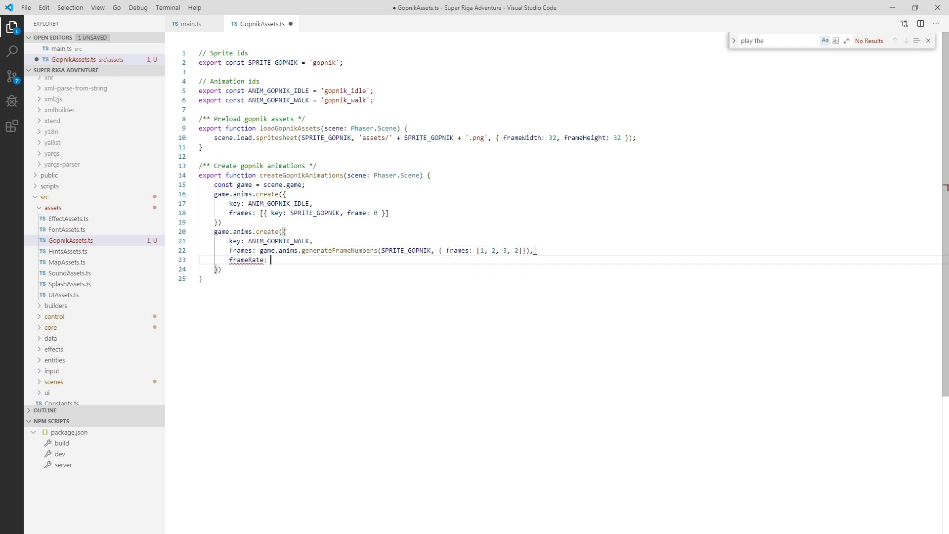
{"action": "type", "text": ": 6,"}
{"action": "key", "text": "Return"}
{"action": "type", "text": "repeat: -1"}
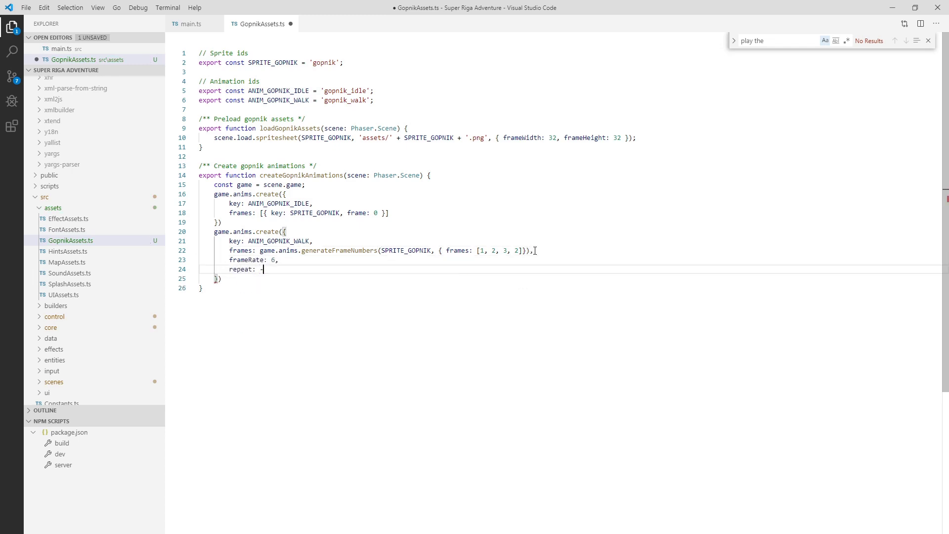
{"action": "key", "text": "Down"}
{"action": "type", "text": ";"}
Step: Below createGopnikAnimations, add the comment /** Create gopnik */ and start exported function createGopnik(x: number, y: number, scene: Phaser.Scene) with return type Phaser.GameObjects.Sprite
{"action": "key", "text": "Down"}
{"action": "key", "text": "Return"}
{"action": "key", "text": "Return"}
{"action": "type", "text": "/**"}
{"action": "key", "text": "Return"}
{"action": "type", "text": "export function"}
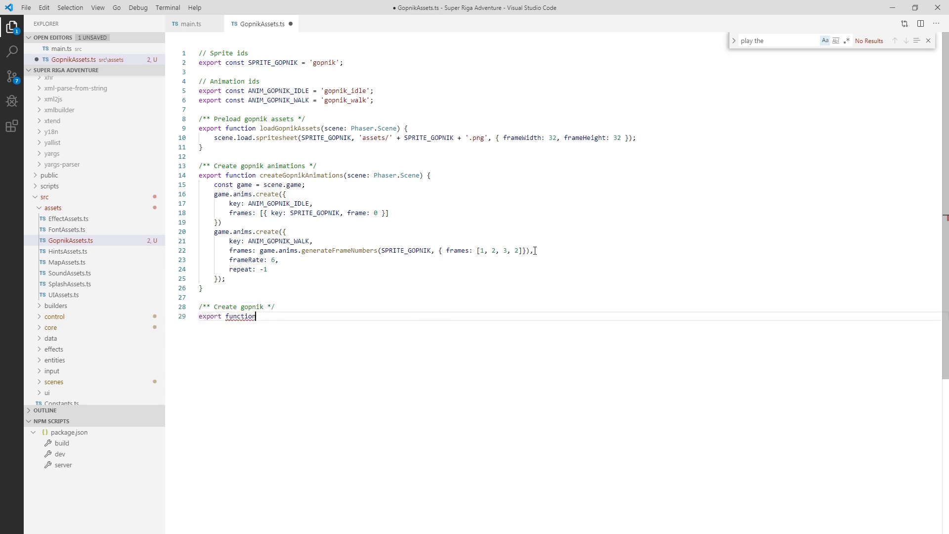
{"action": "type", "text": " createGopnik("}
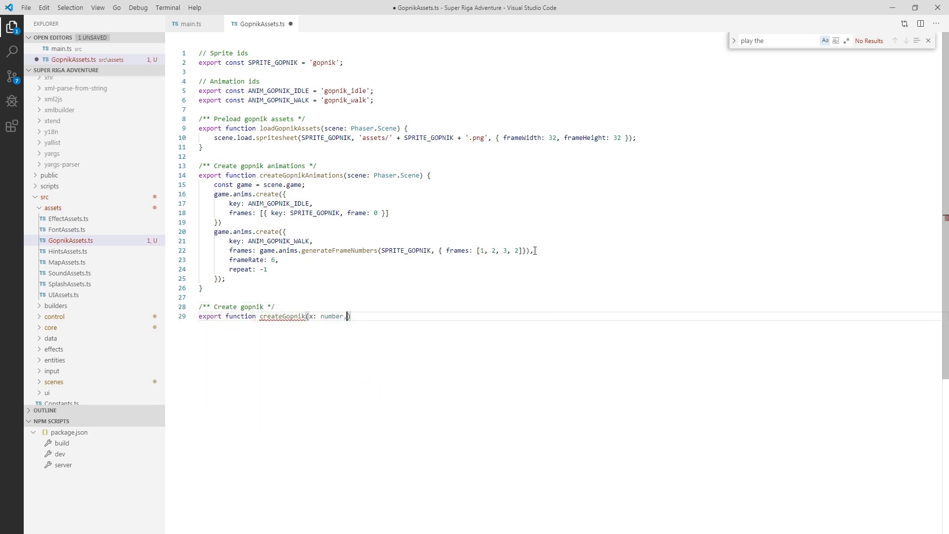
{"action": "type", "text": "x: number, y: number, scene: Phaser.Scene)"}
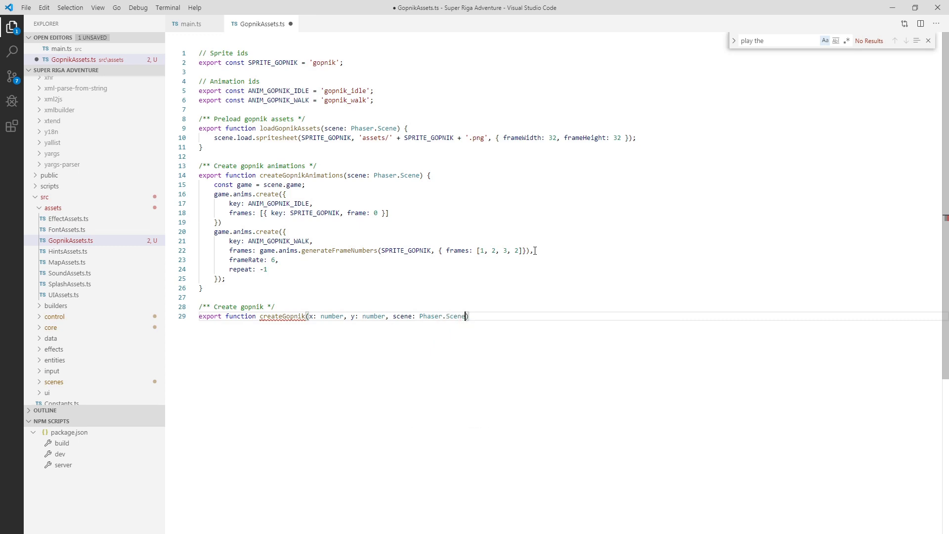
{"action": "type", "text": ": Phaser.GameObjects.Sprite {"}
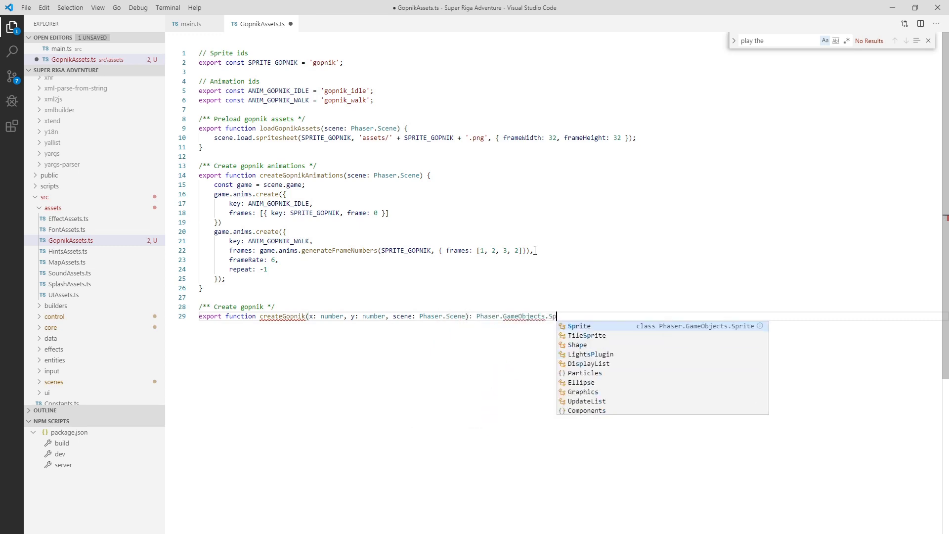
Step: In createGopnik, declare const gopnik as scene.add.sprite(x, y, SPRITE_GOPNIK, 0);
{"action": "key", "text": "Return"}
{"action": "type", "text": "const gopnik = scene"}
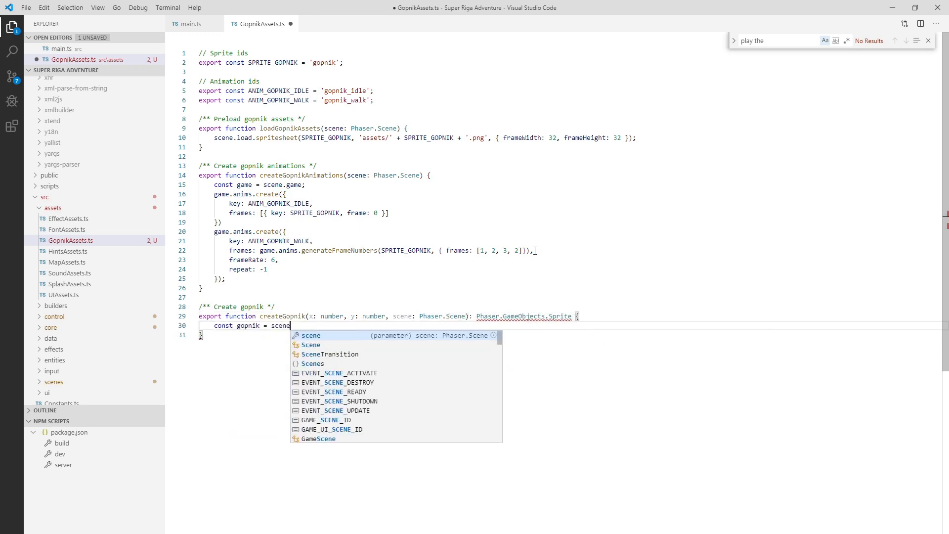
{"action": "type", "text": ".add.sprite(x, y, SPRITE_GO"}
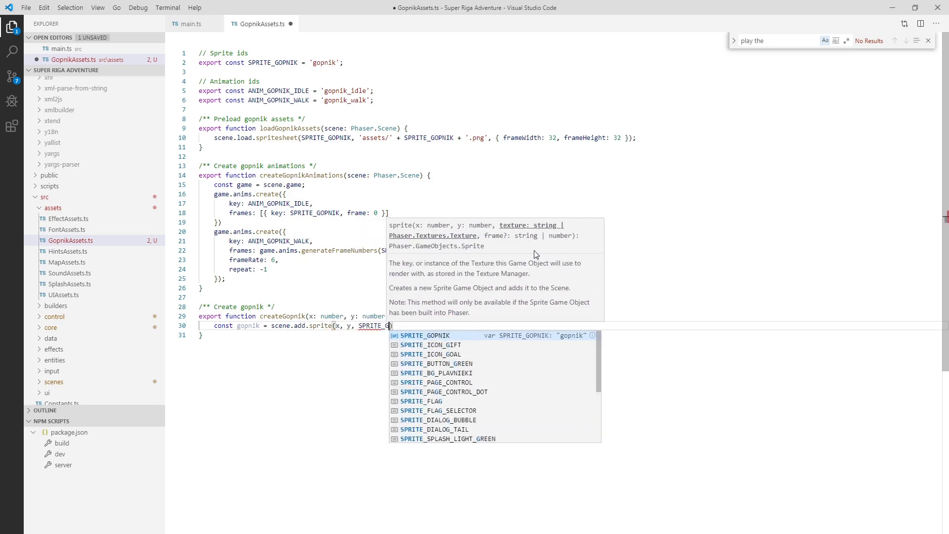
{"action": "key", "text": "Tab"}
{"action": "type", "text": ", 0);"}
Step: Finish createGopnik by playing ANIM_GOPNIK_WALK on the gopnik sprite and returning gopnik
{"action": "key", "text": "Return"}
{"action": "type", "text": "gopnik.play(ANIM_GOPNIK_WALK);"}
{"action": "key", "text": "Return"}
{"action": "type", "text": "return gopnik;"}
{"action": "key", "text": "Down"}
{"action": "key", "text": "Return"}
{"action": "key", "text": "Return"}
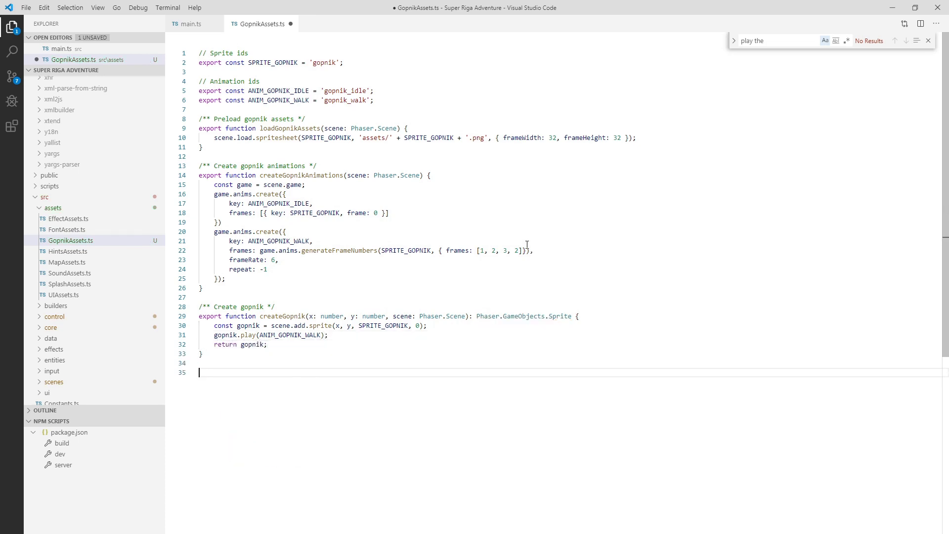
{"action": "left_click", "coordinate": [930, 42]}
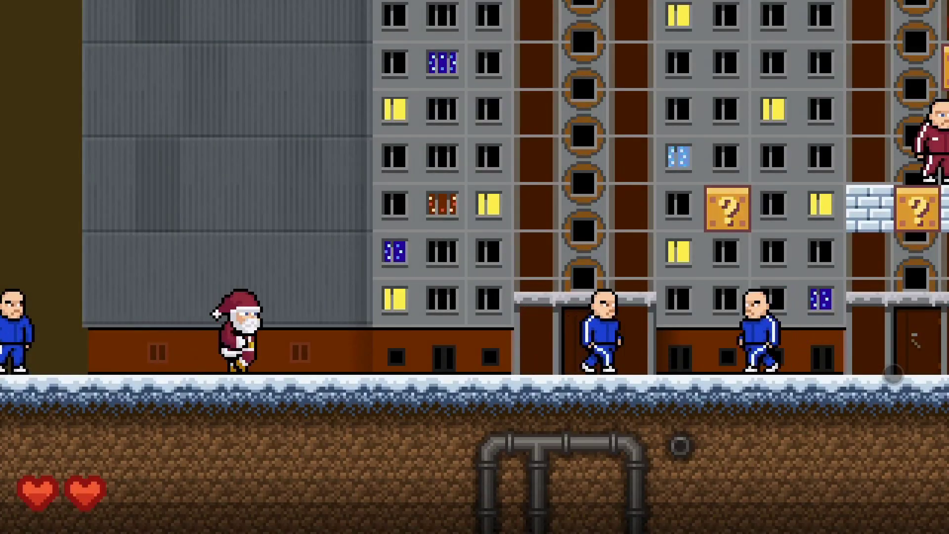
{"action": "key", "text": "Right"}
{"action": "key", "text": "space"}
{"action": "key", "text": "Left"}
{"action": "key", "text": "space"}
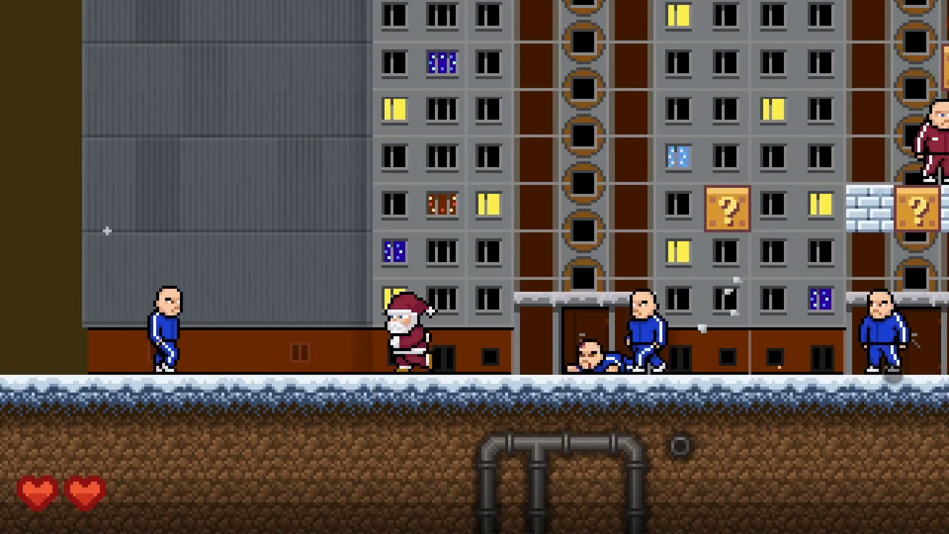
{"action": "key", "text": "Right"}
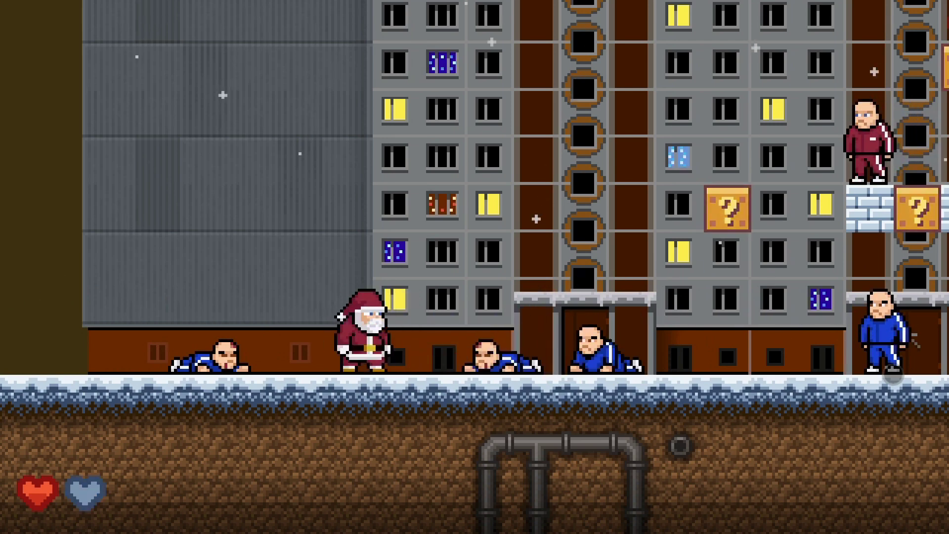